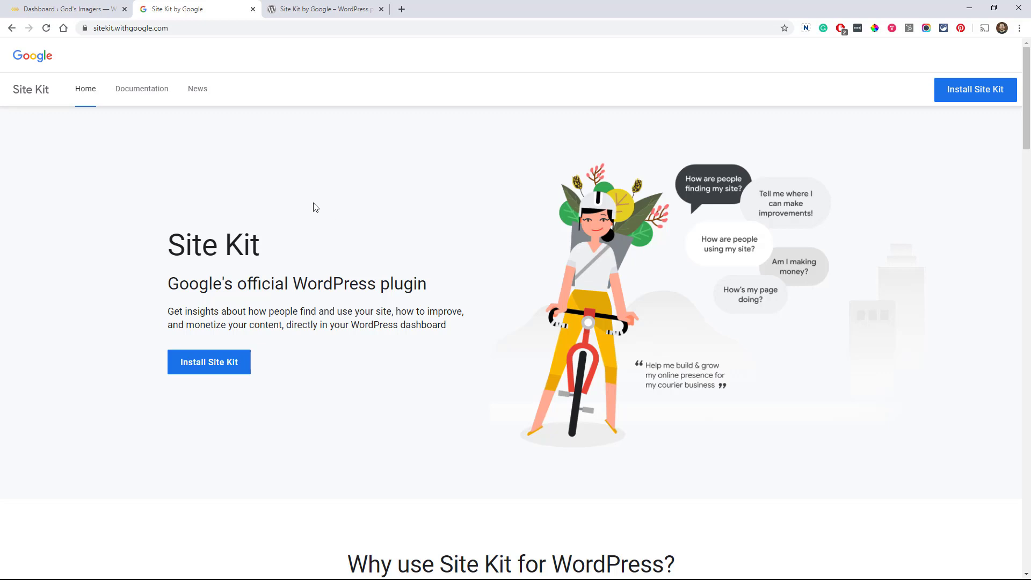
- Scroll through the Site Kit by Google homepage to see what the plugin includes
scroll(474, 398, down, 4)
scroll(429, 371, down, 1)
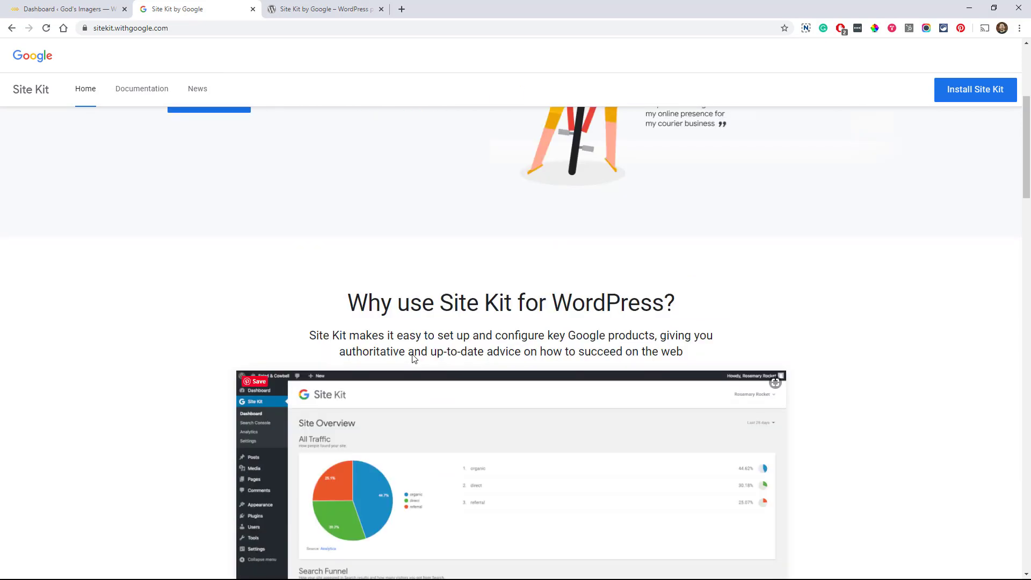
scroll(515, 345, up, 5)
scroll(525, 375, down, 6)
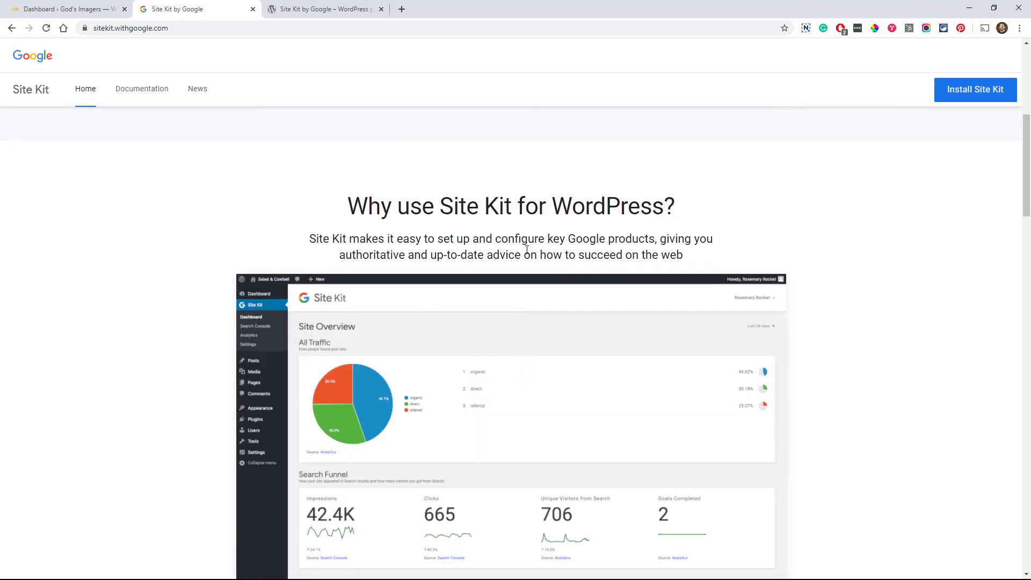
scroll(465, 317, down, 3)
scroll(513, 300, down, 3)
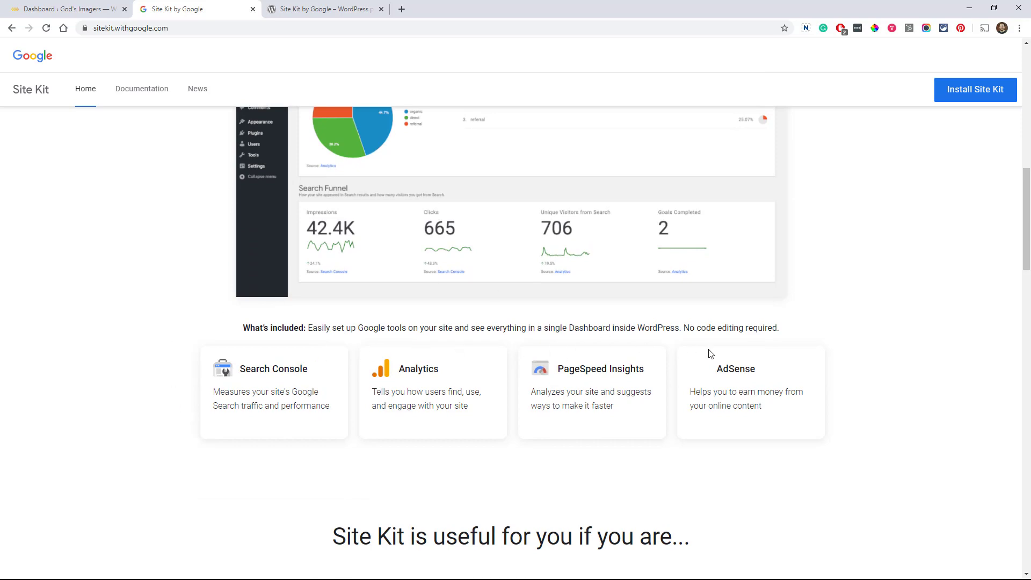
scroll(480, 260, down, 11)
scroll(479, 260, down, 9)
scroll(445, 275, down, 8)
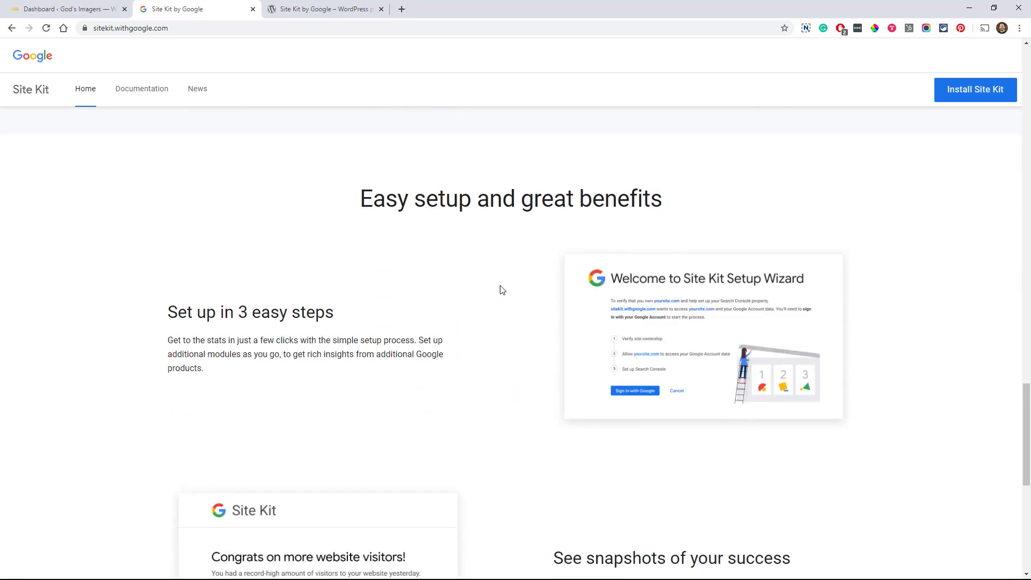
scroll(302, 267, down, 3)
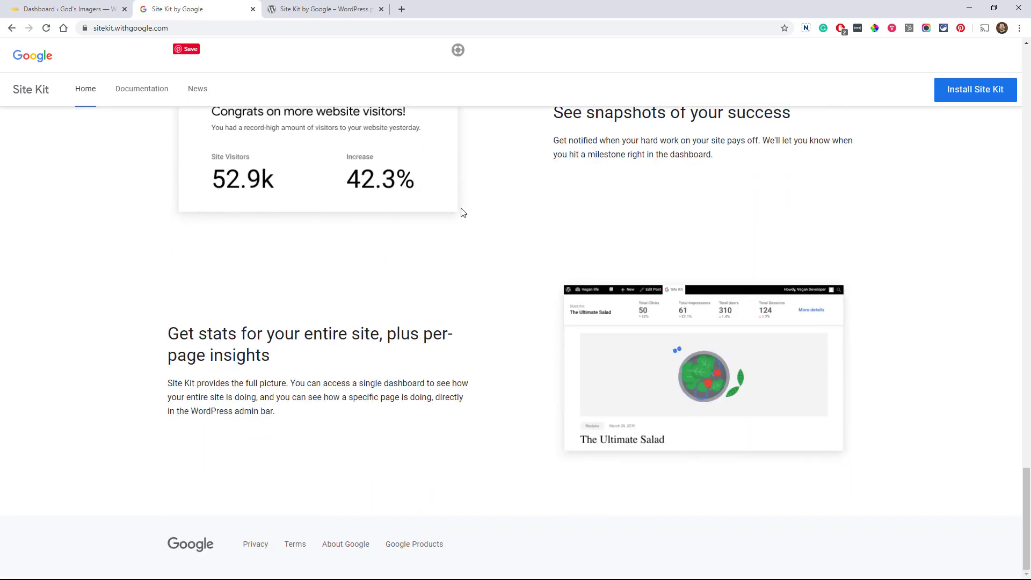
scroll(402, 251, up, 19)
scroll(301, 86, up, 20)
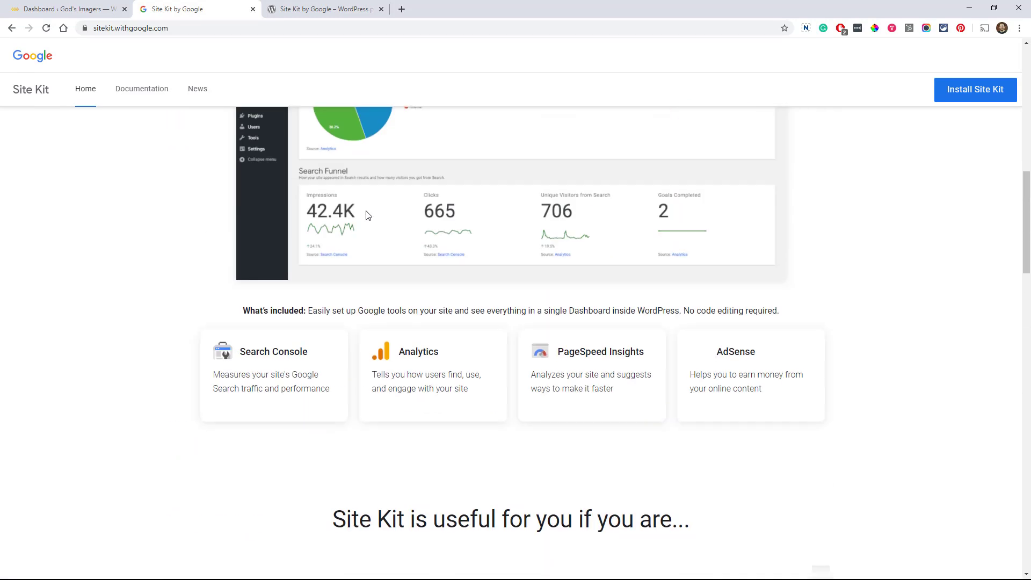
- Review the Site Kit plugin page on WordPress.org down to the FAQ, then return to the WordPress Dashboard
click(309, 9)
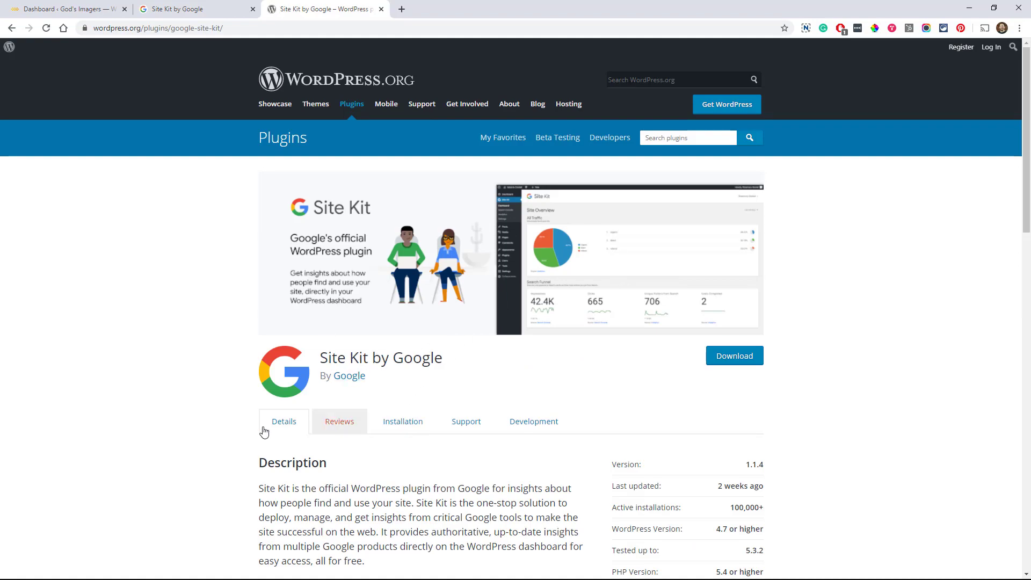
scroll(278, 400, down, 7)
scroll(279, 400, down, 8)
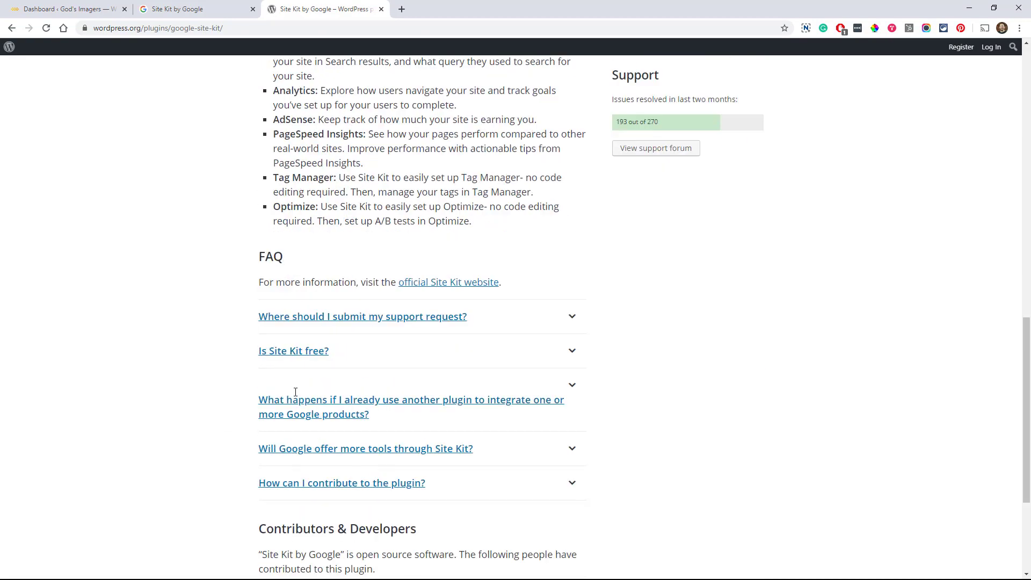
scroll(248, 329, up, 11)
scroll(248, 329, up, 3)
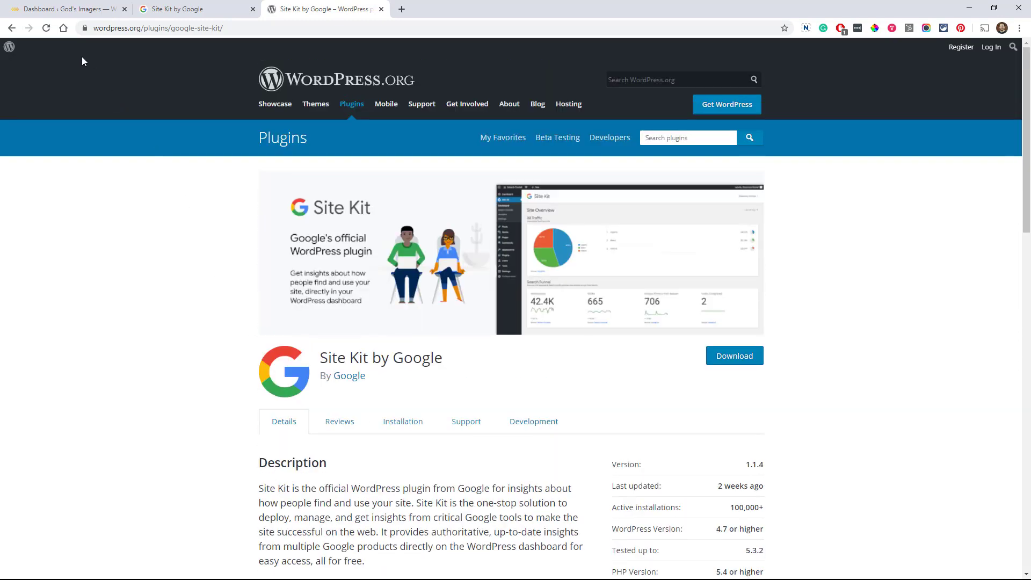
click(69, 11)
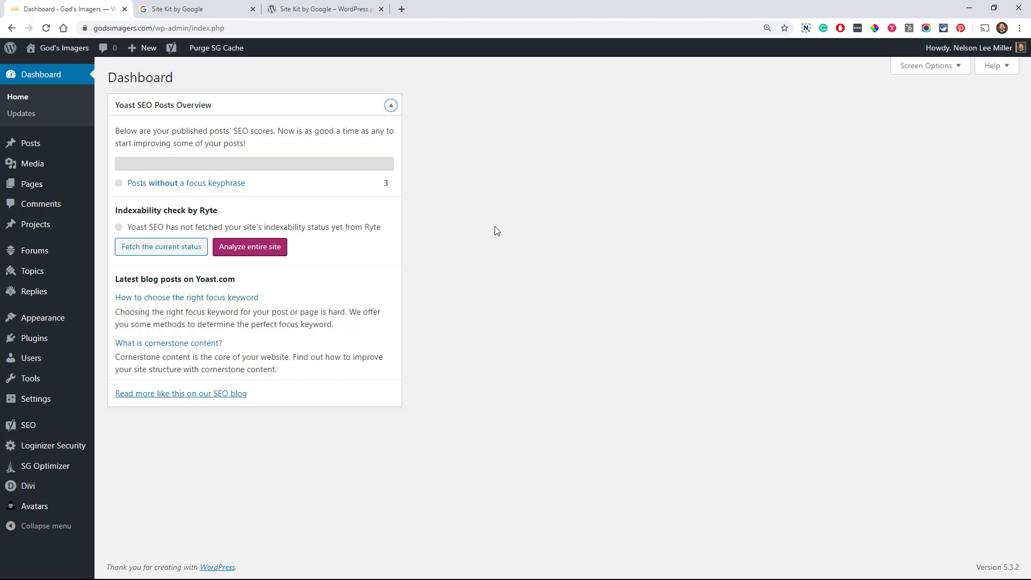
- Search Plugins > Add New for 'google site kit' and activate Site Kit by Google
mouse_move(25, 339)
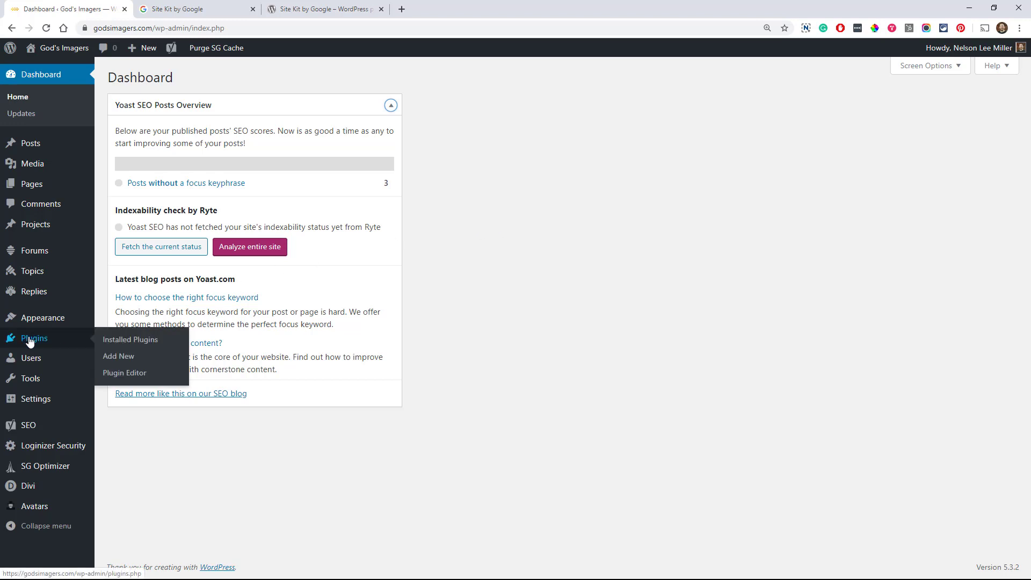
click(119, 357)
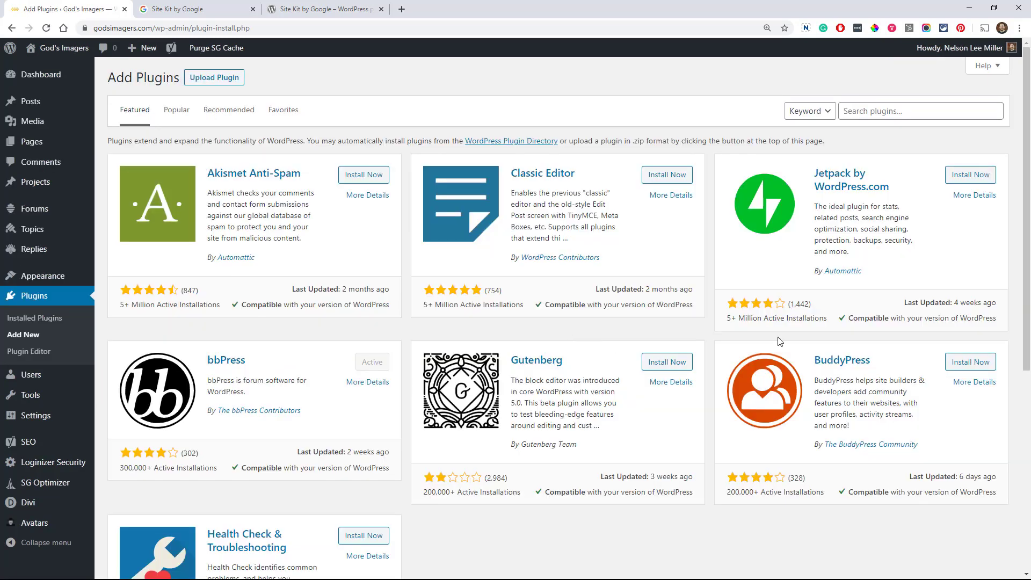
click(908, 111)
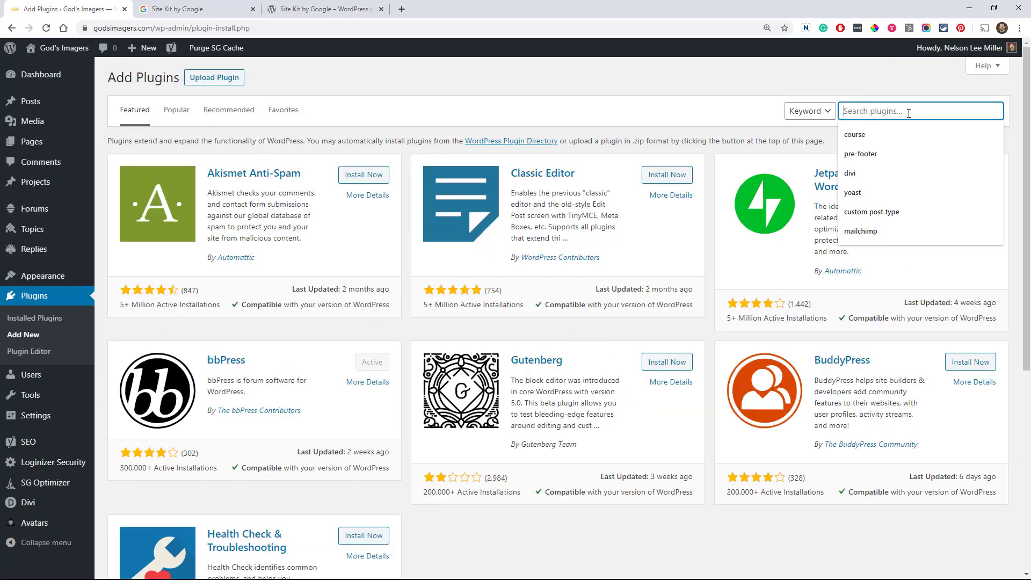
text(google si)
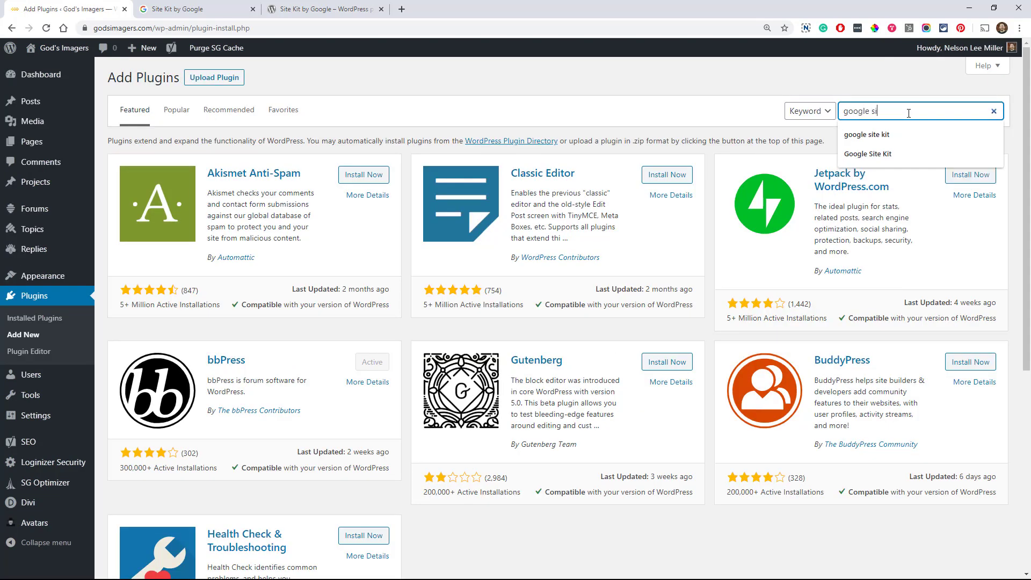
text(te kit)
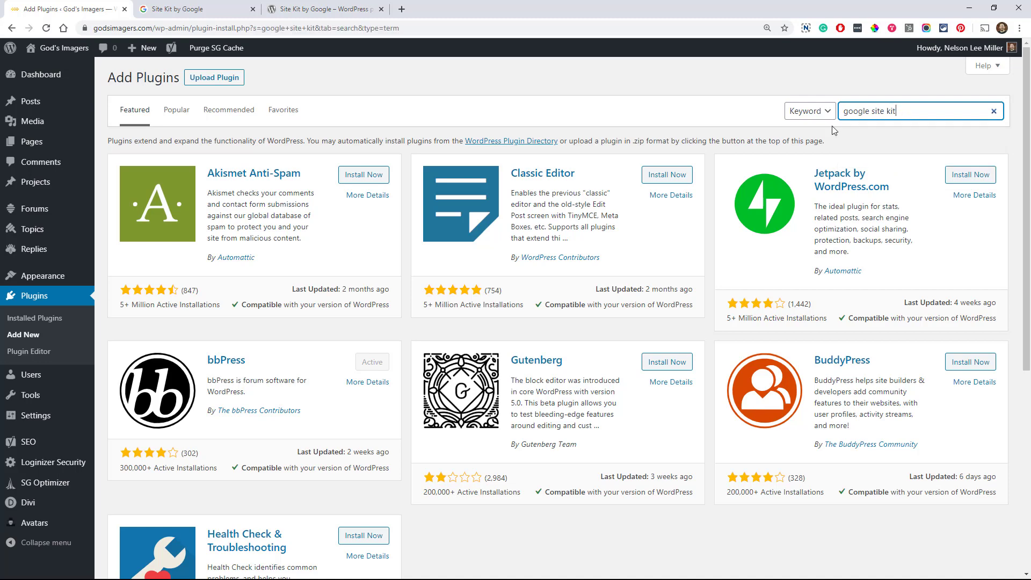
key(Return)
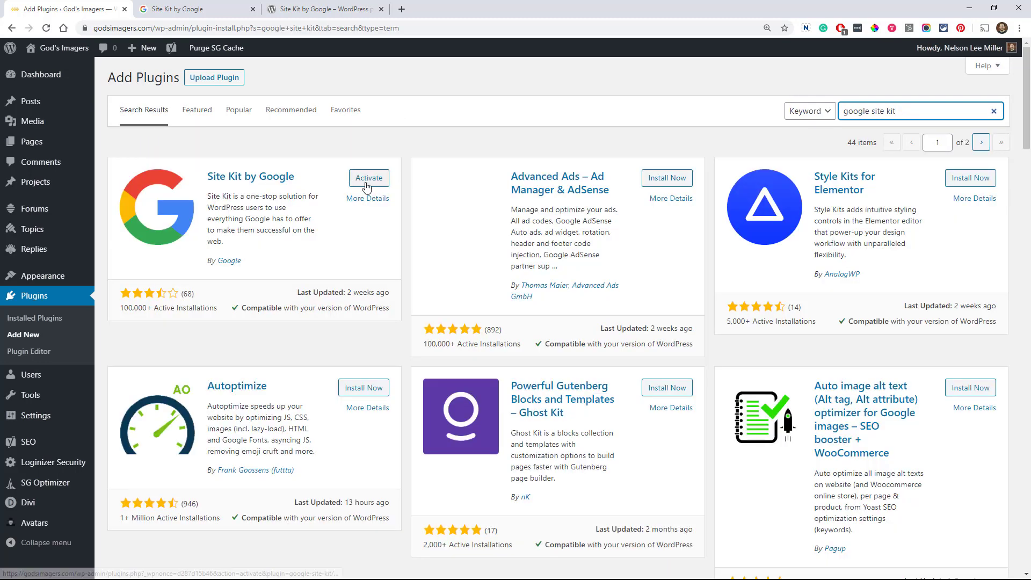
click(367, 182)
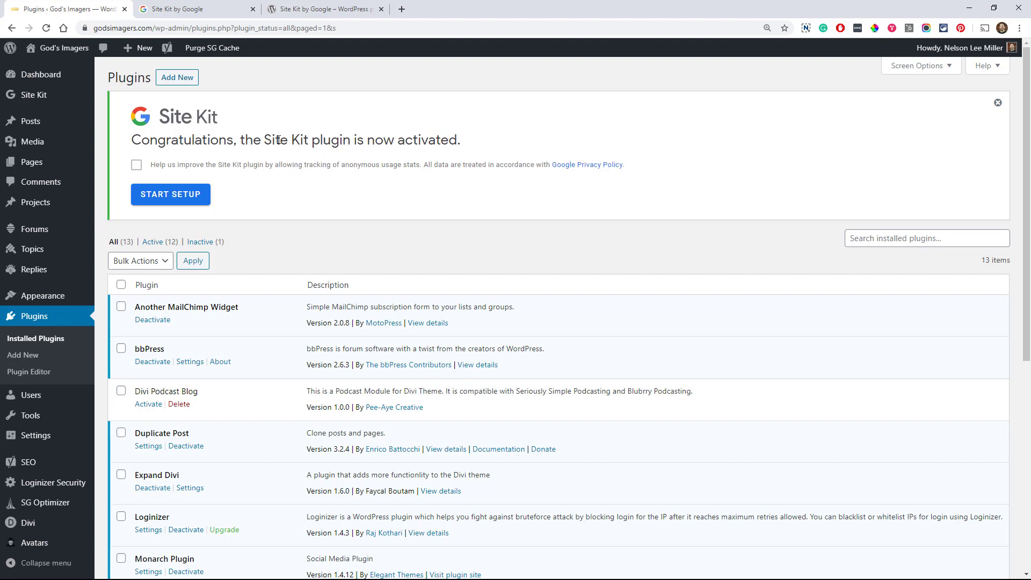
- Start Site Kit setup from the Plugins page notice, then close that notice with its X
click(158, 198)
mouse_move(35, 105)
click(997, 104)
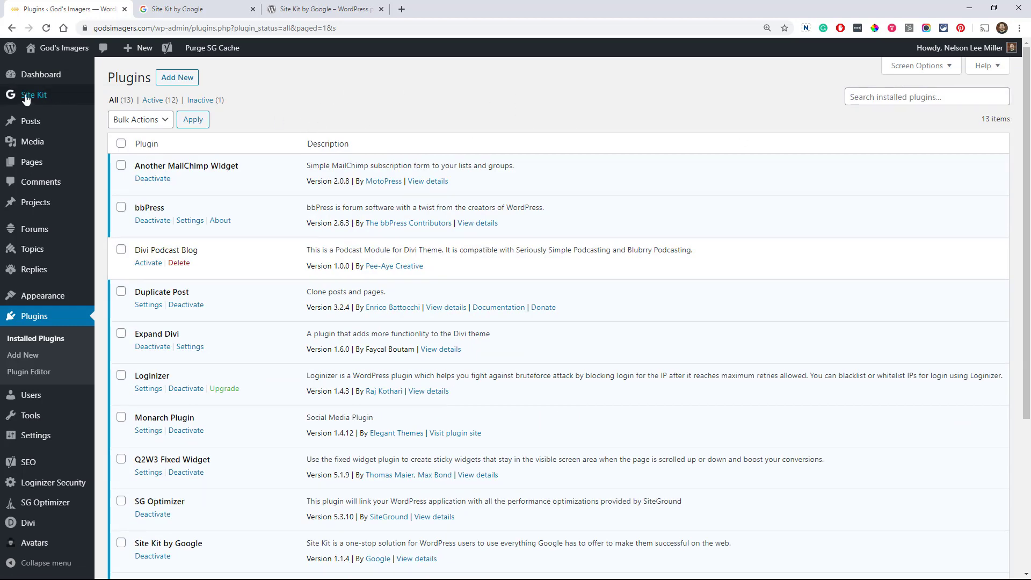
- Open the Site Kit Dashboard setup page and choose Sign in with Google
click(131, 100)
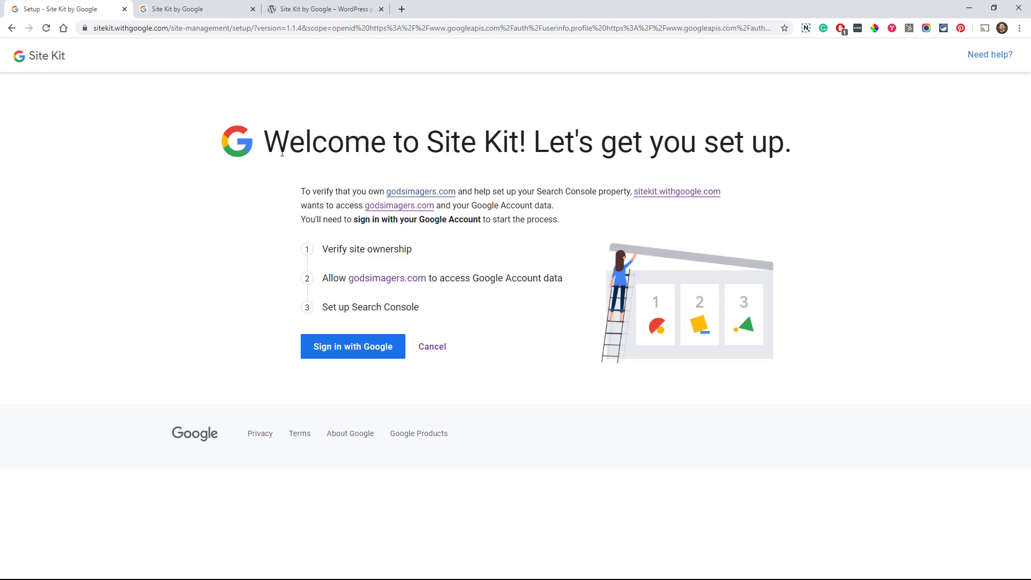
click(324, 350)
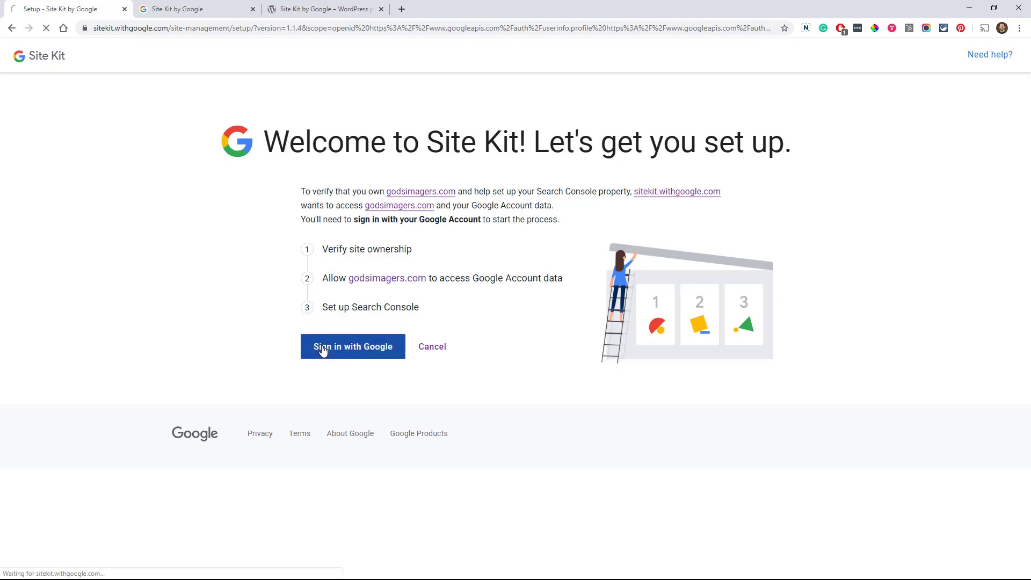
- Choose the Google account and allow Site Kit access to its data
click(491, 169)
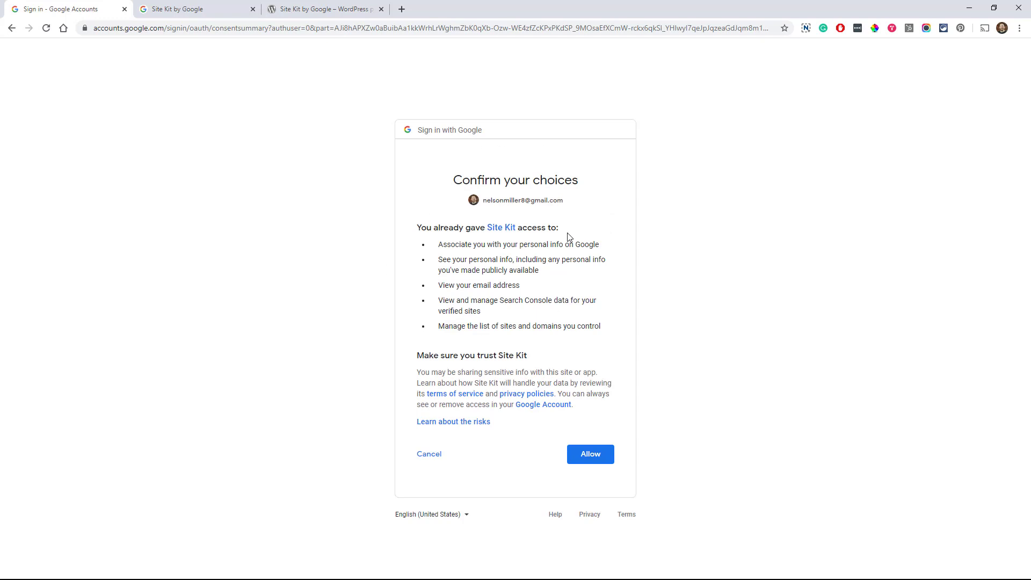
click(596, 460)
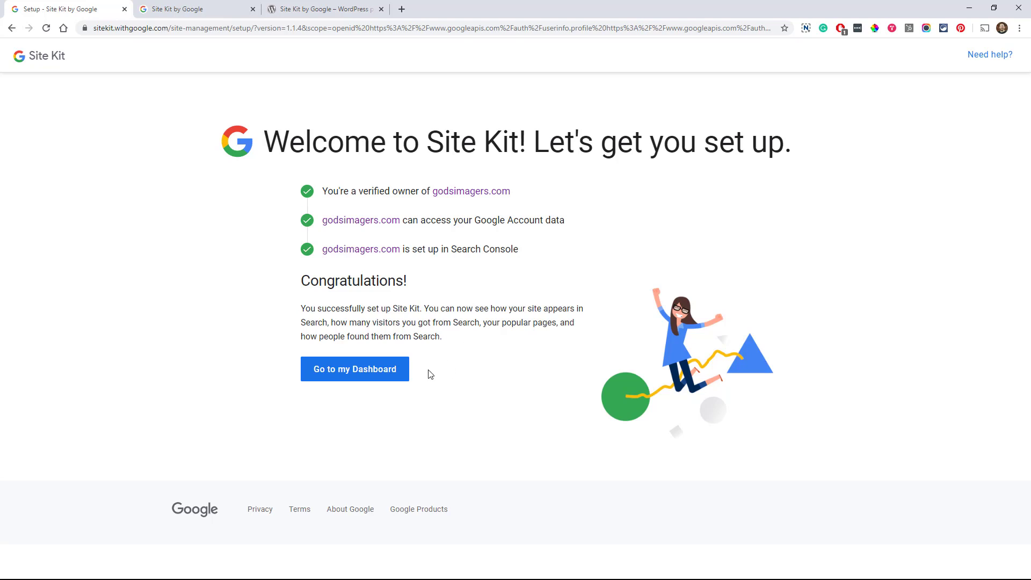
- Go to the Site Kit dashboard, dismiss the congratulations panel, and review Search Funnel and Popularity sections
click(337, 375)
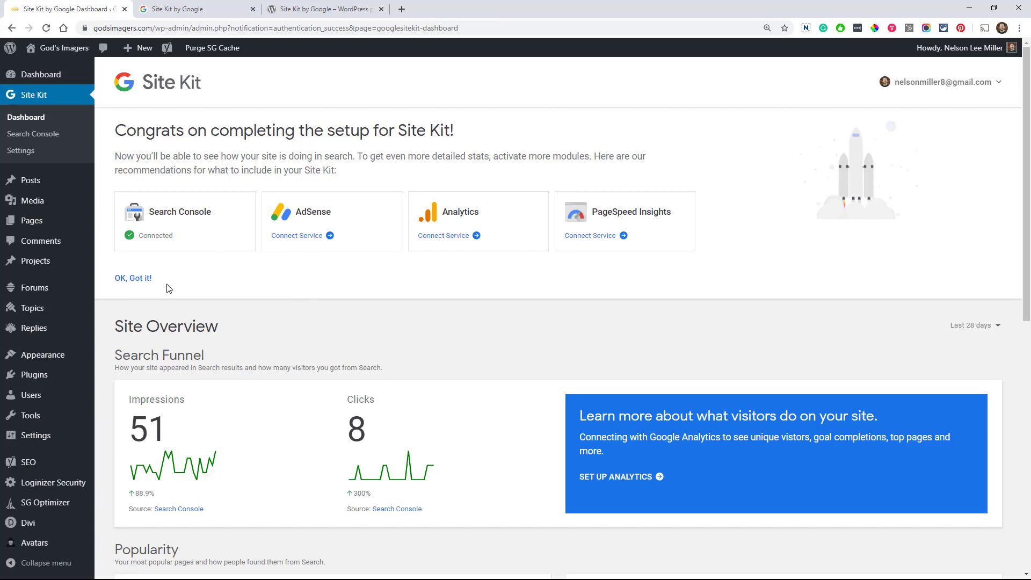
click(139, 279)
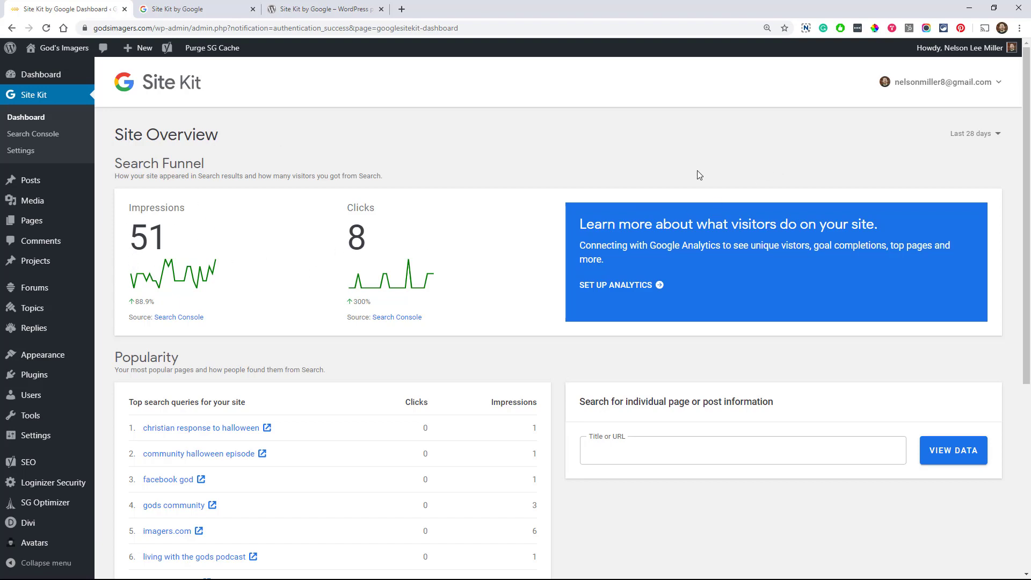
scroll(365, 274, down, 3)
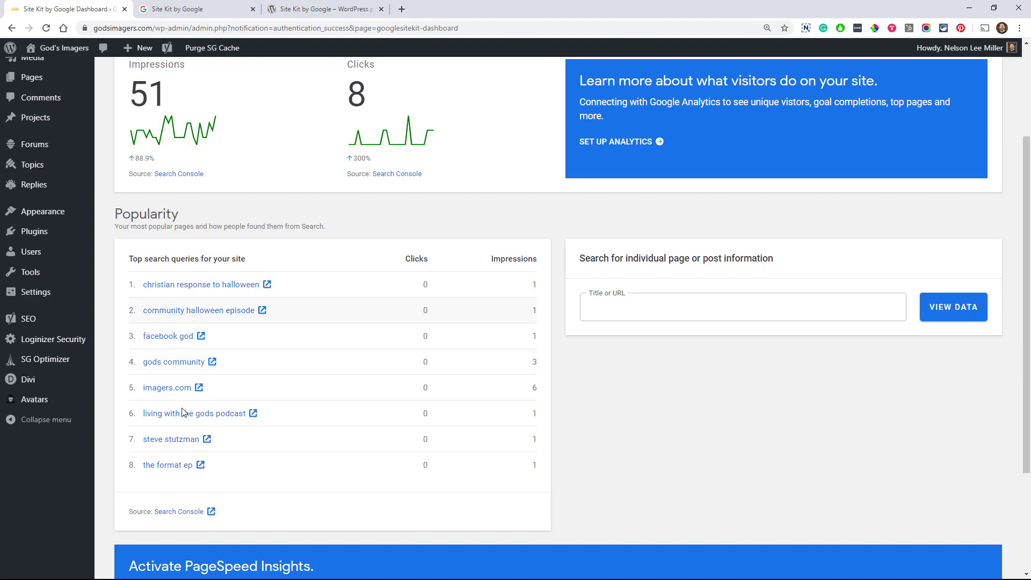
scroll(454, 341, down, 3)
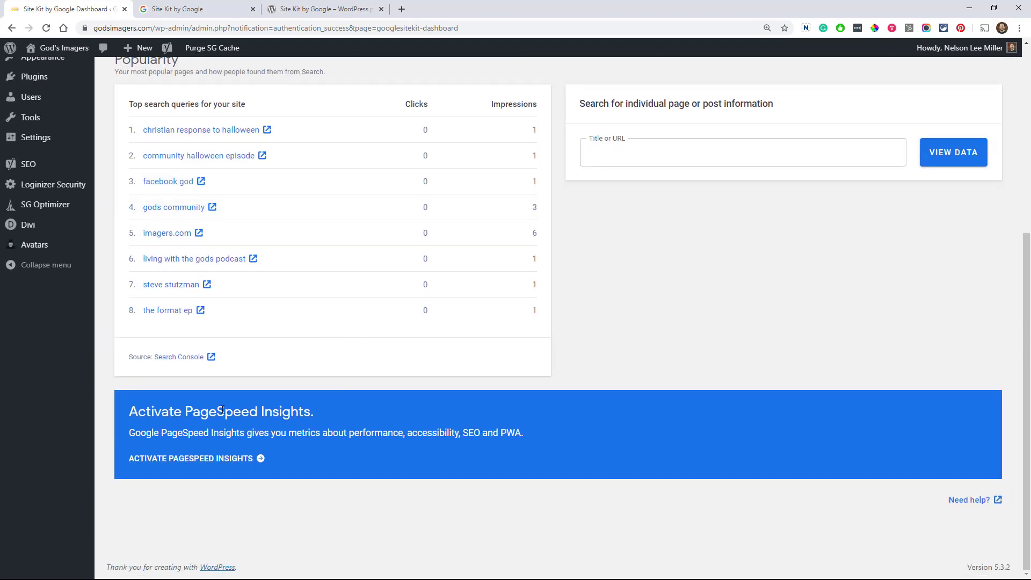
scroll(400, 424, up, 4)
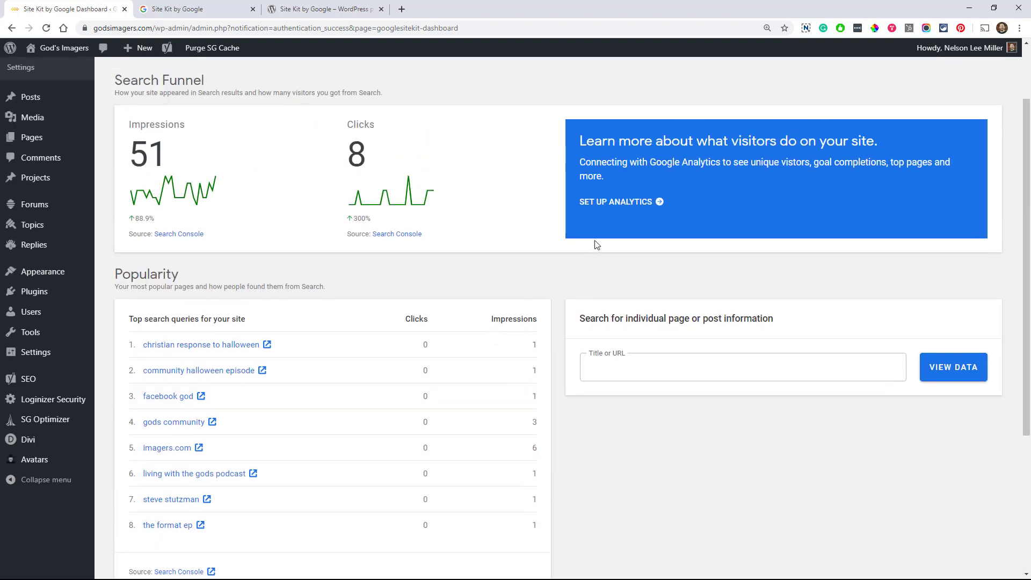
scroll(596, 244, up, 2)
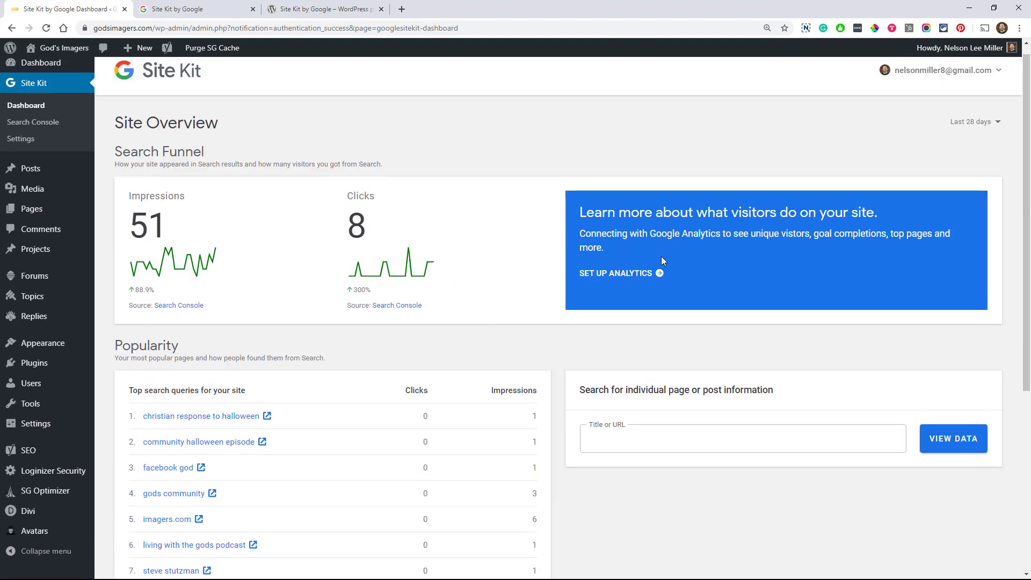
scroll(164, 194, up, 1)
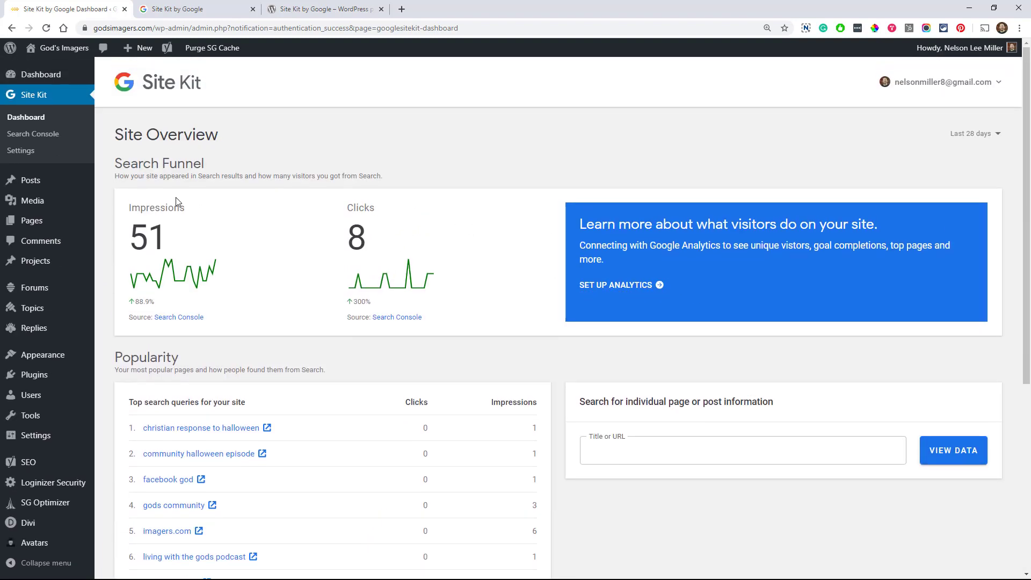
click(20, 152)
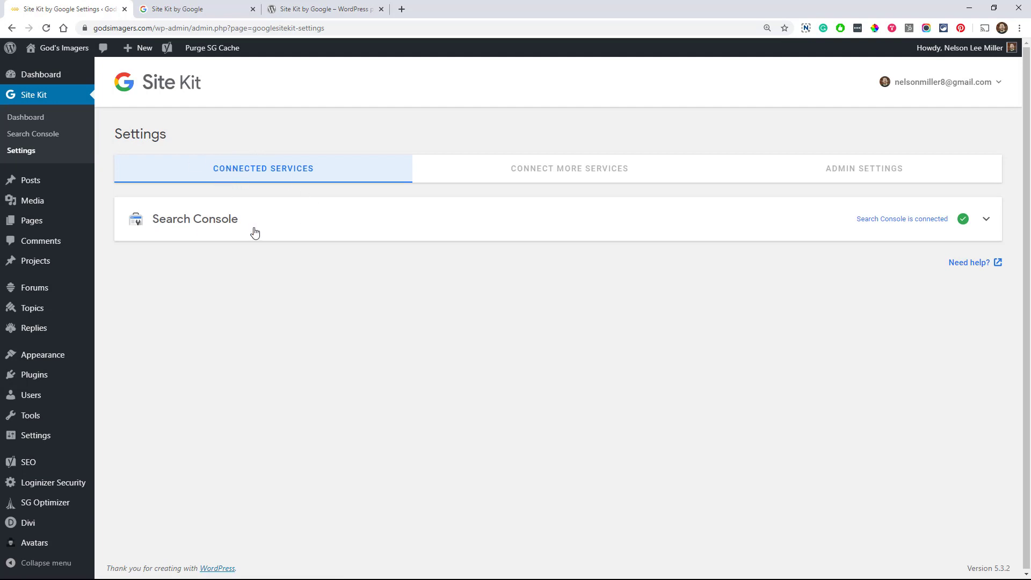
click(987, 223)
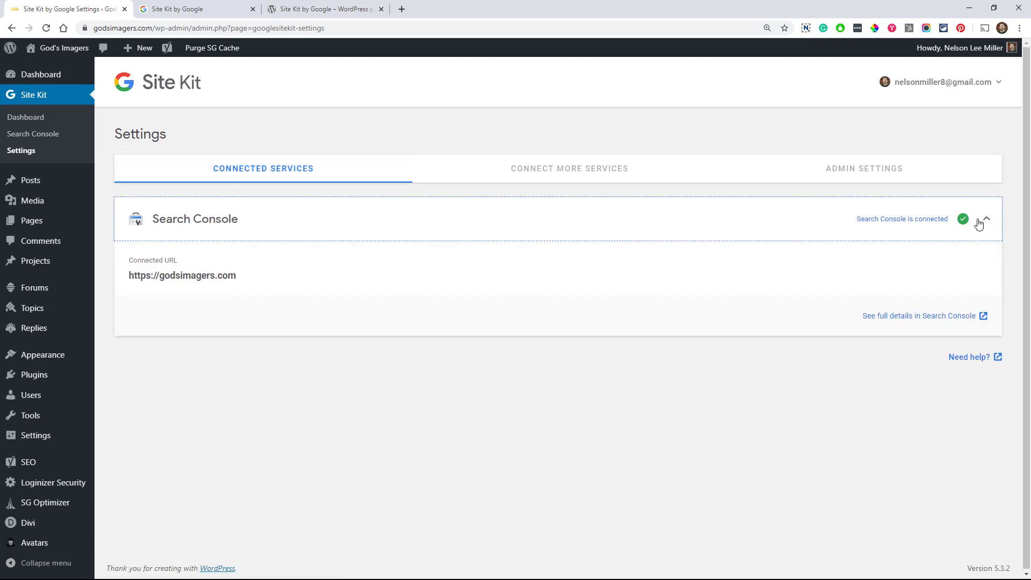
click(986, 220)
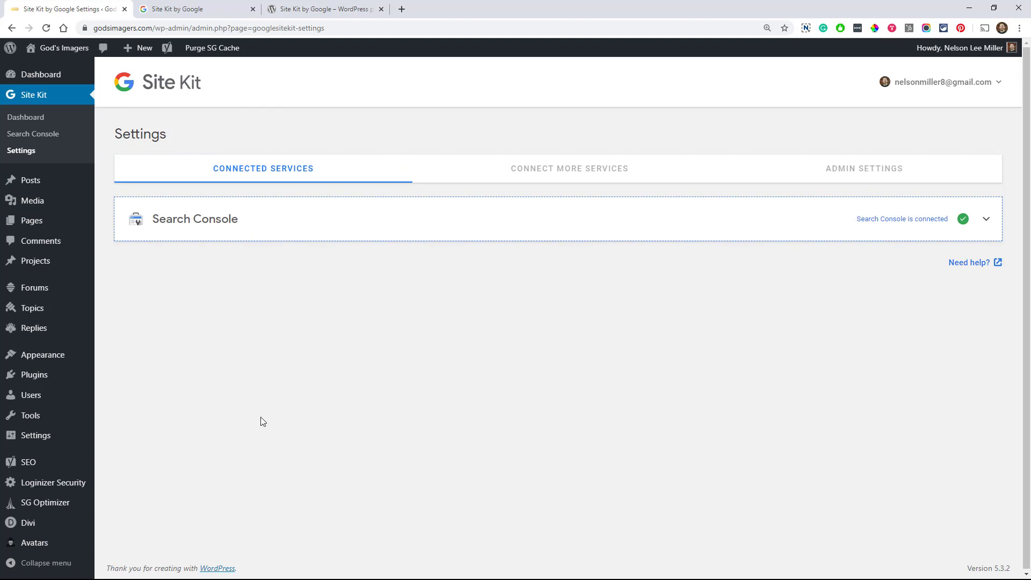
- Start Analytics setup from Connect More Services and grant access with the Google account
click(529, 172)
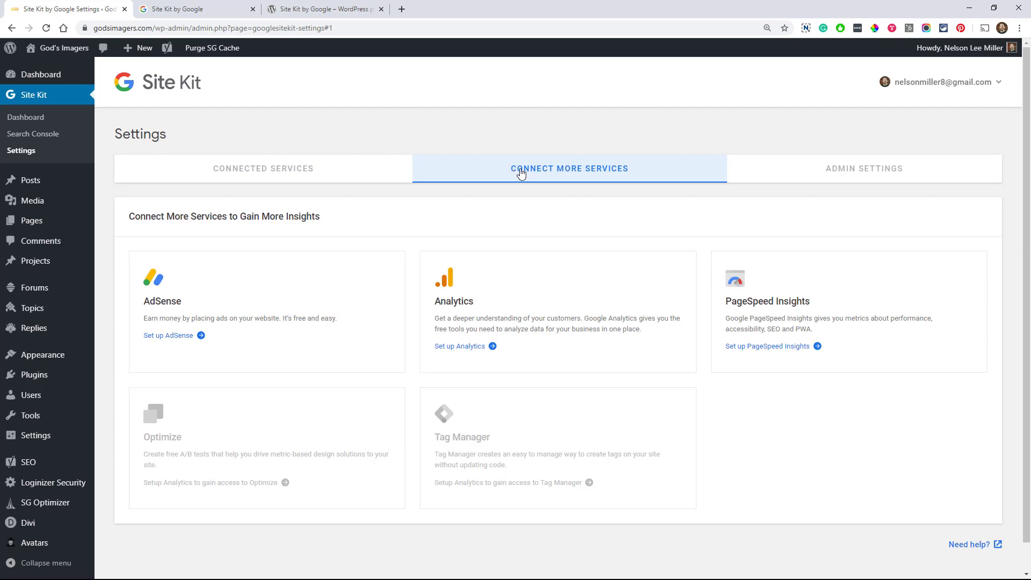
click(454, 349)
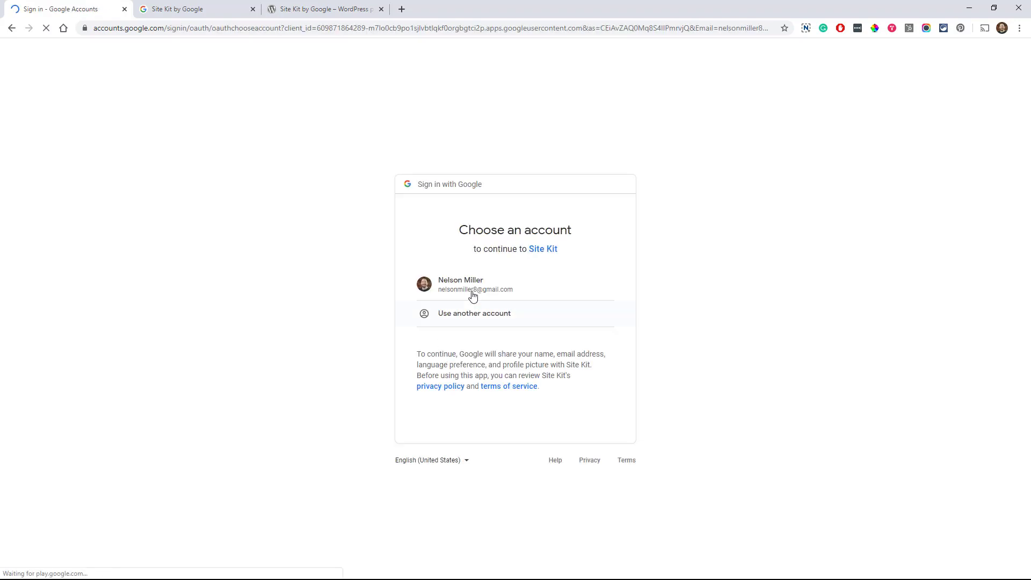
click(472, 295)
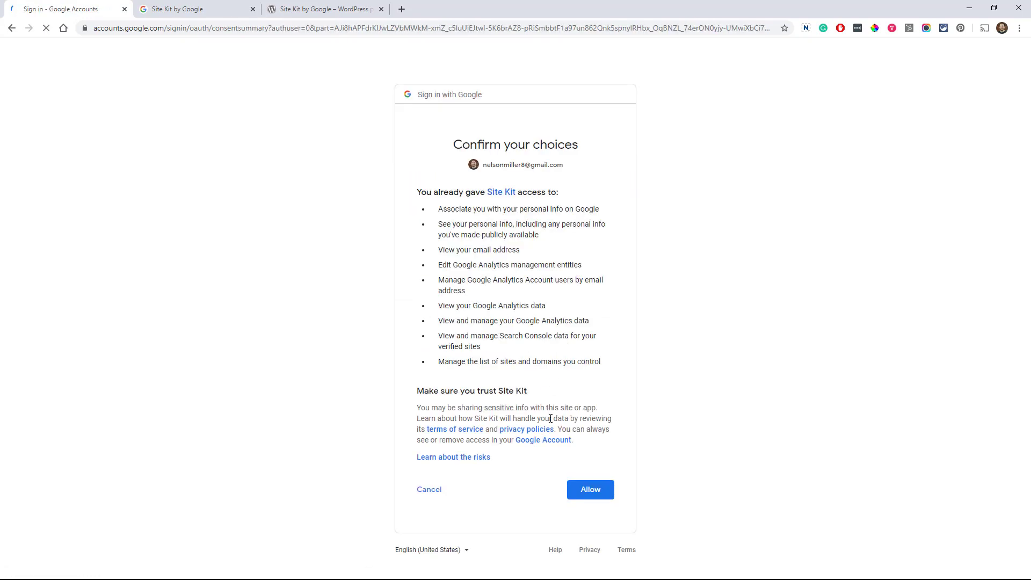
click(592, 486)
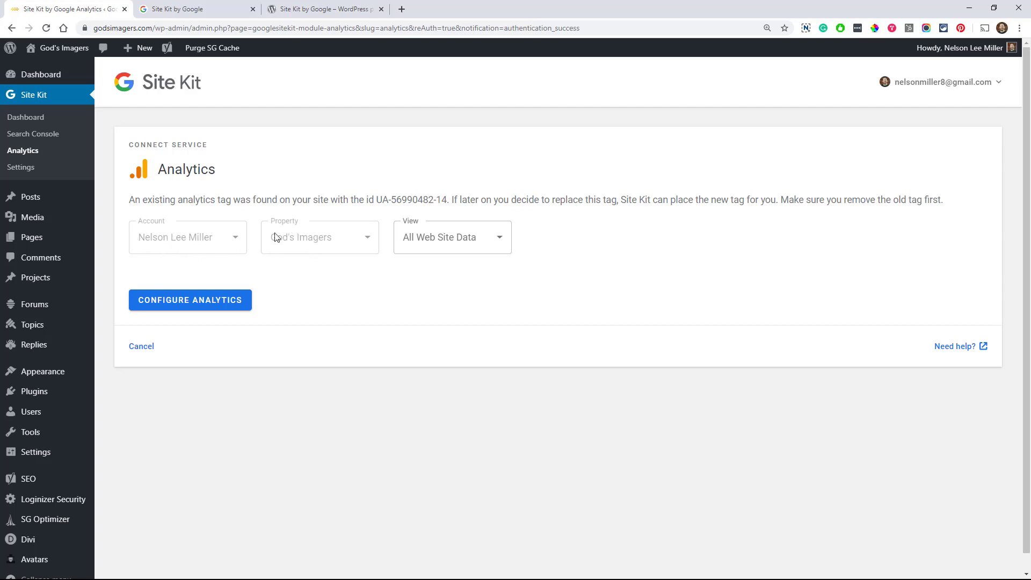
- Keep All Web Site Data as the Analytics view and configure Analytics
click(457, 237)
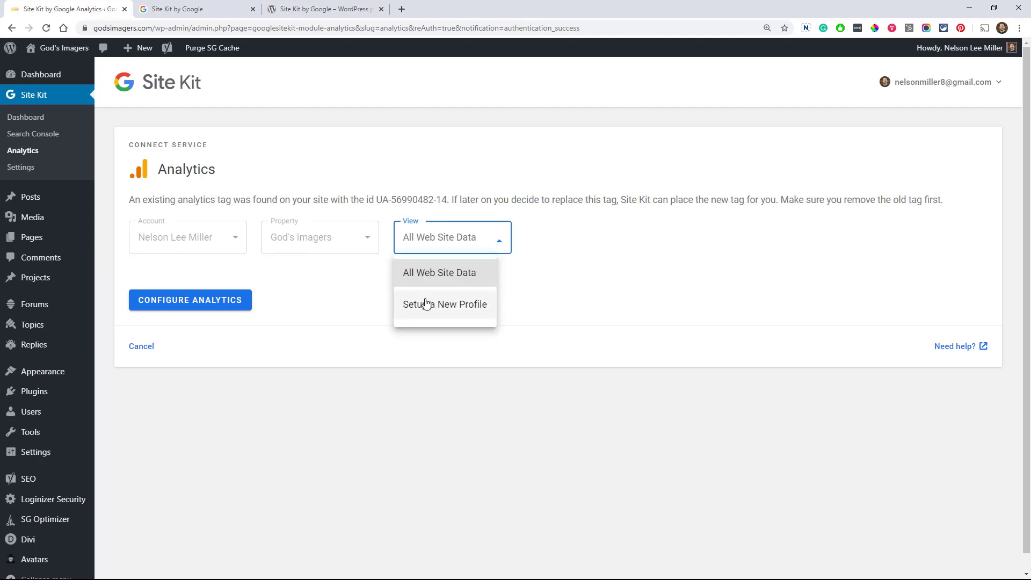
click(432, 275)
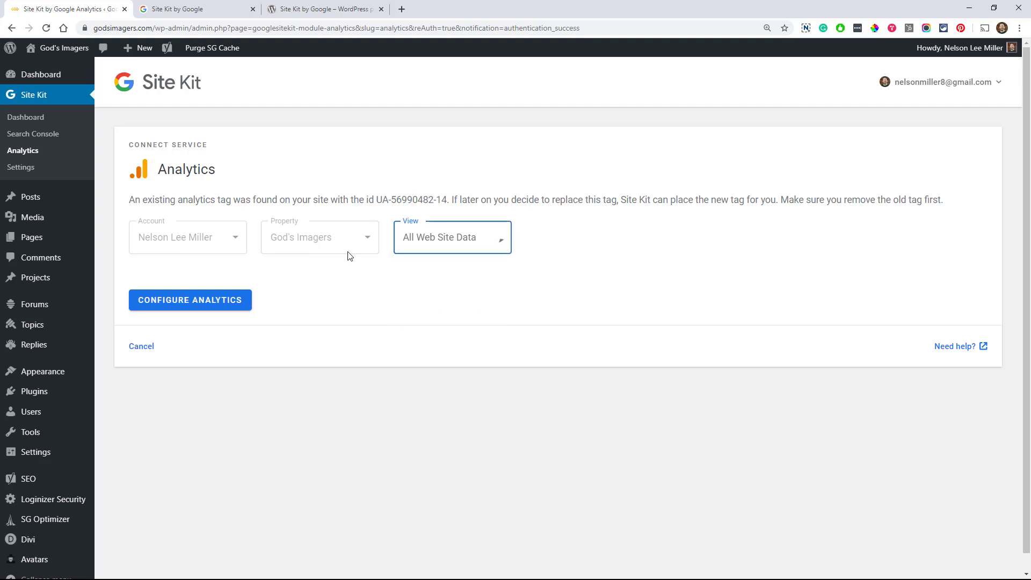
click(181, 306)
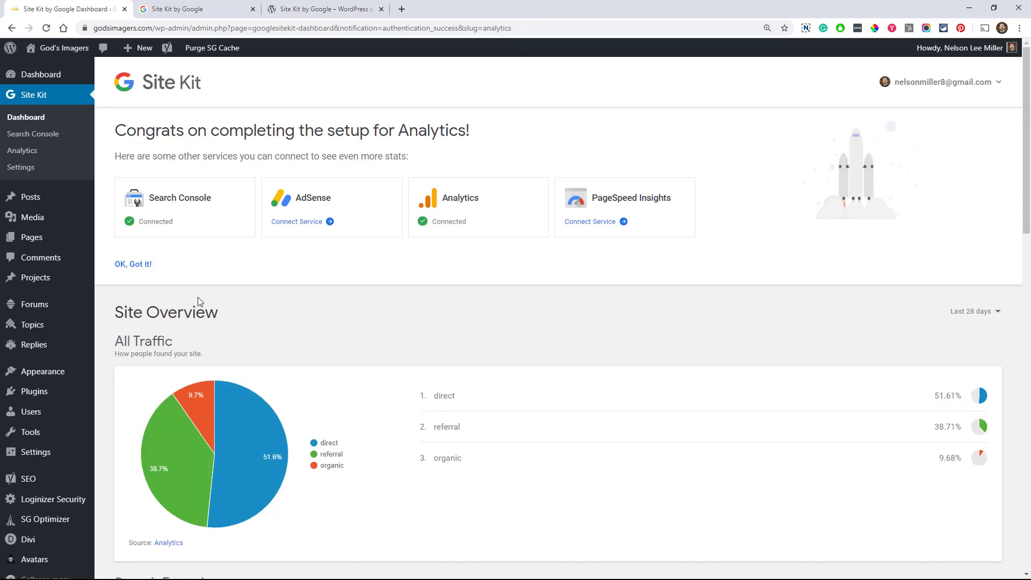
- Dismiss the Analytics setup congratulations and look over the Search Console report
click(140, 265)
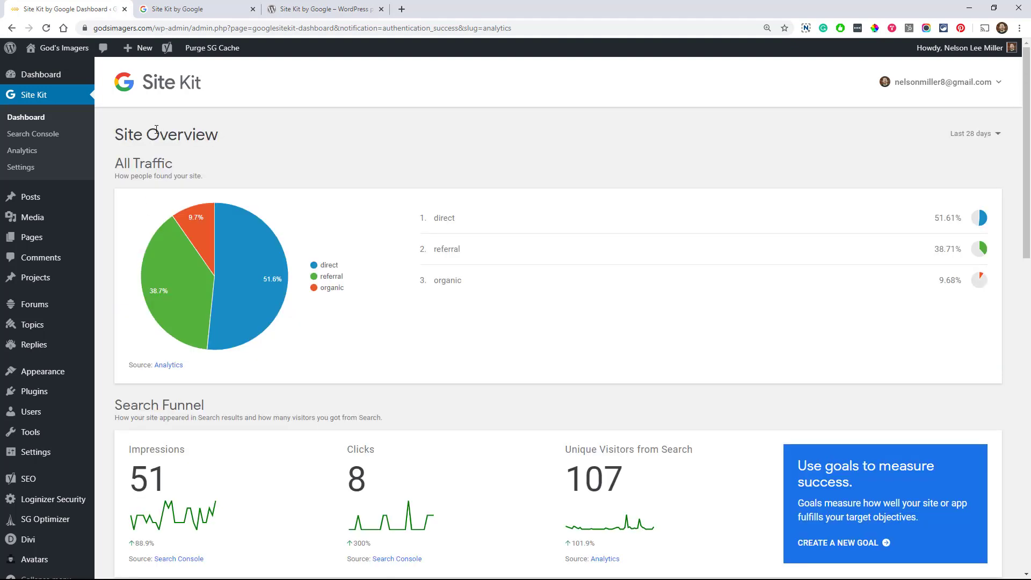
click(31, 140)
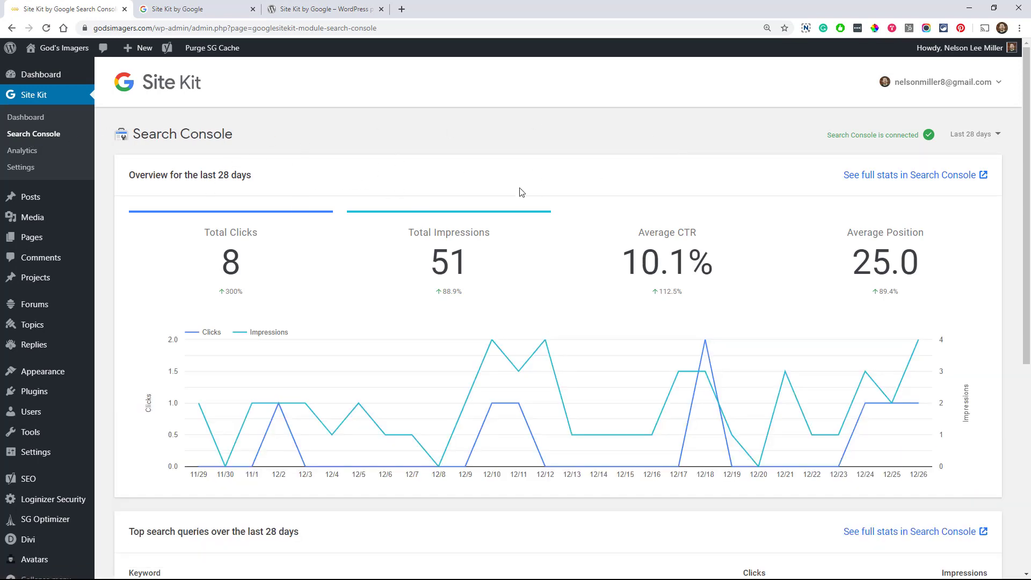
scroll(859, 303, down, 7)
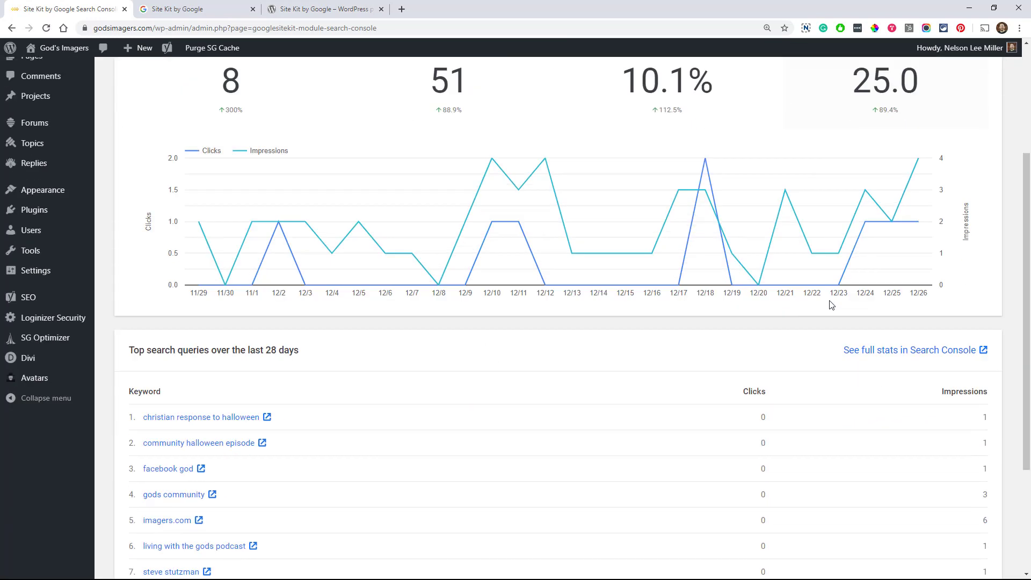
scroll(722, 326, up, 7)
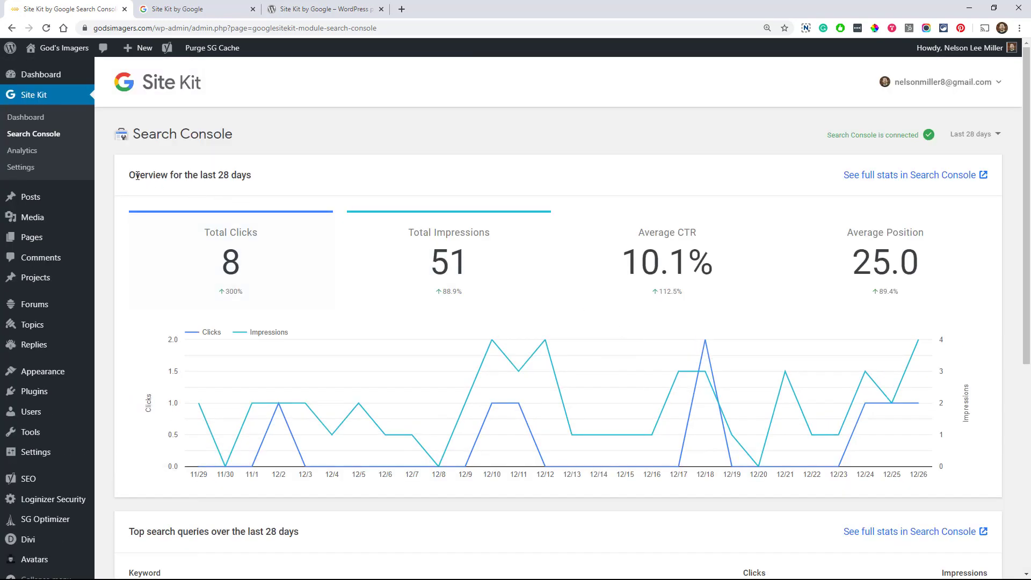
- Review the Analytics report: 107 users, 124 sessions, 65.32% bounce rate, 2m 40s duration
click(20, 151)
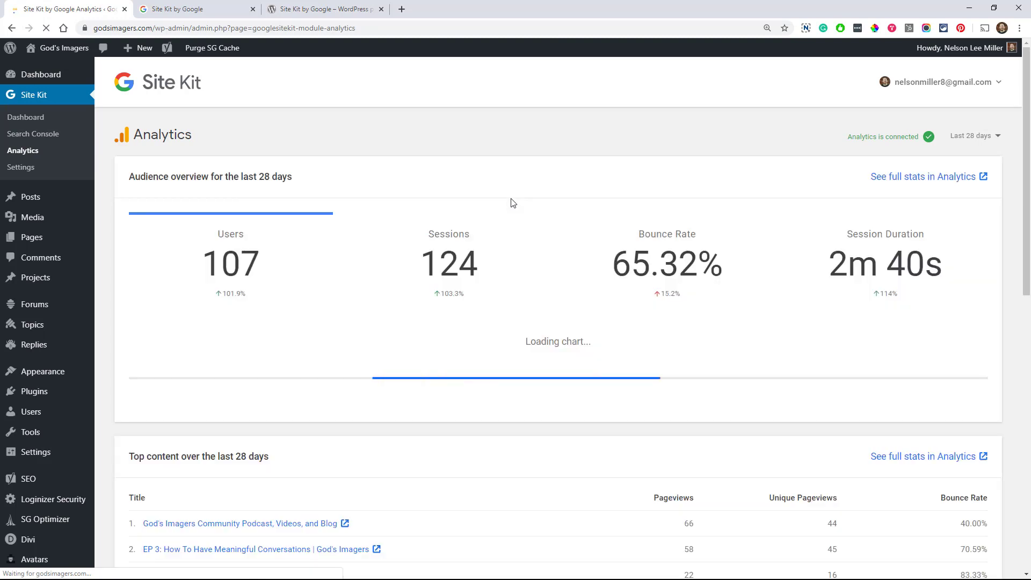
scroll(547, 236, down, 3)
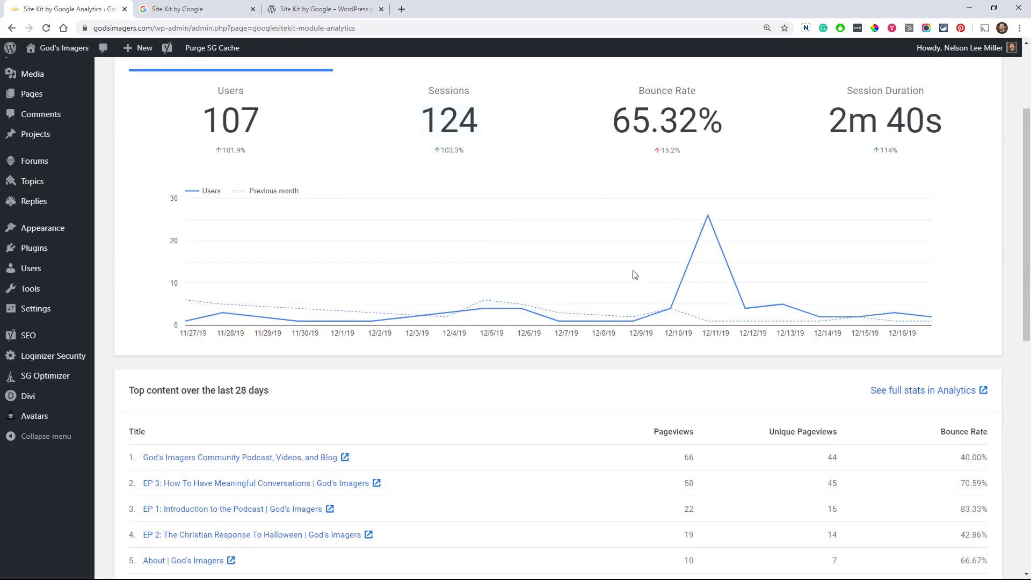
scroll(633, 275, down, 6)
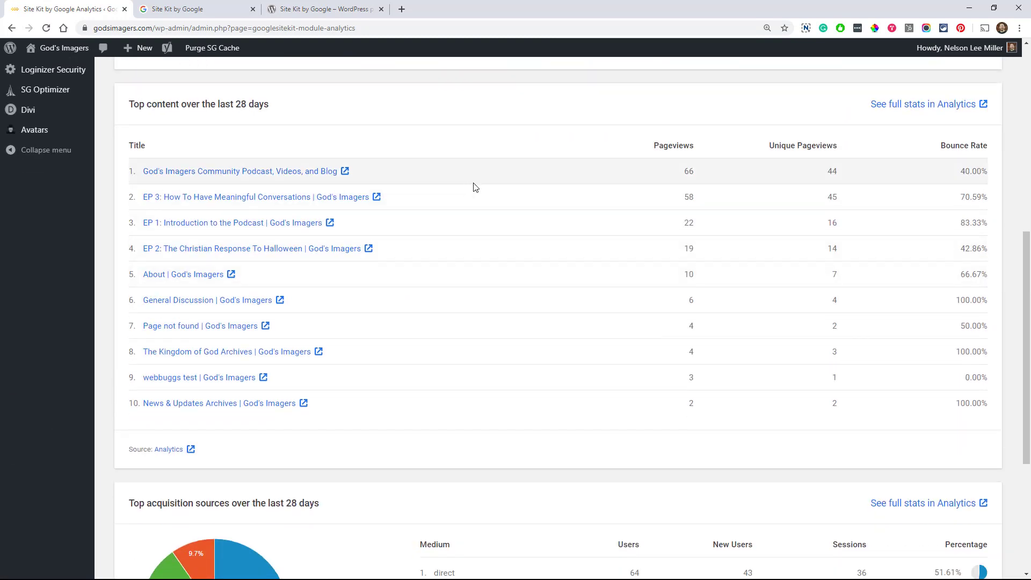
scroll(655, 180, down, 1)
scroll(258, 320, up, 3)
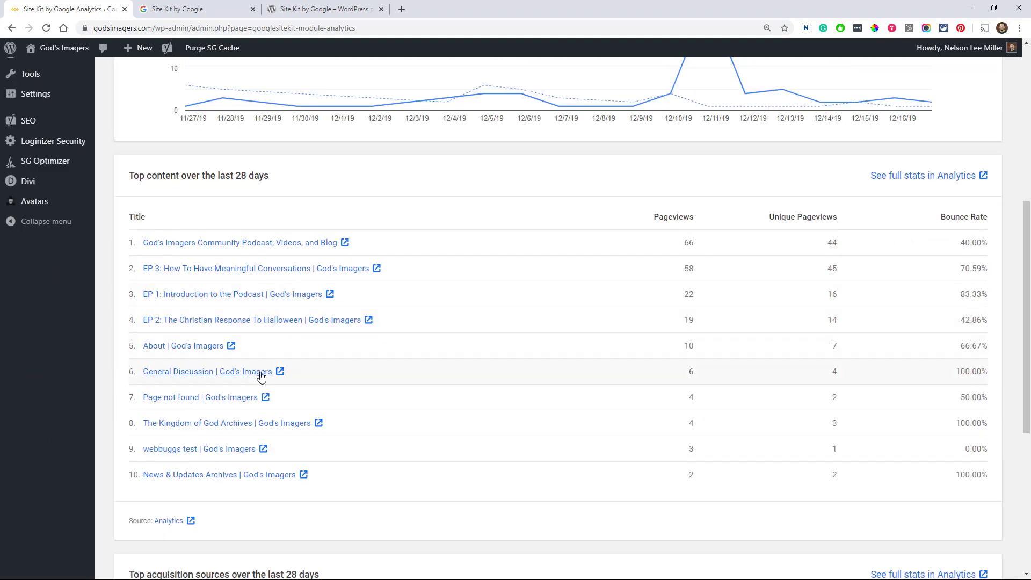
scroll(262, 371, down, 6)
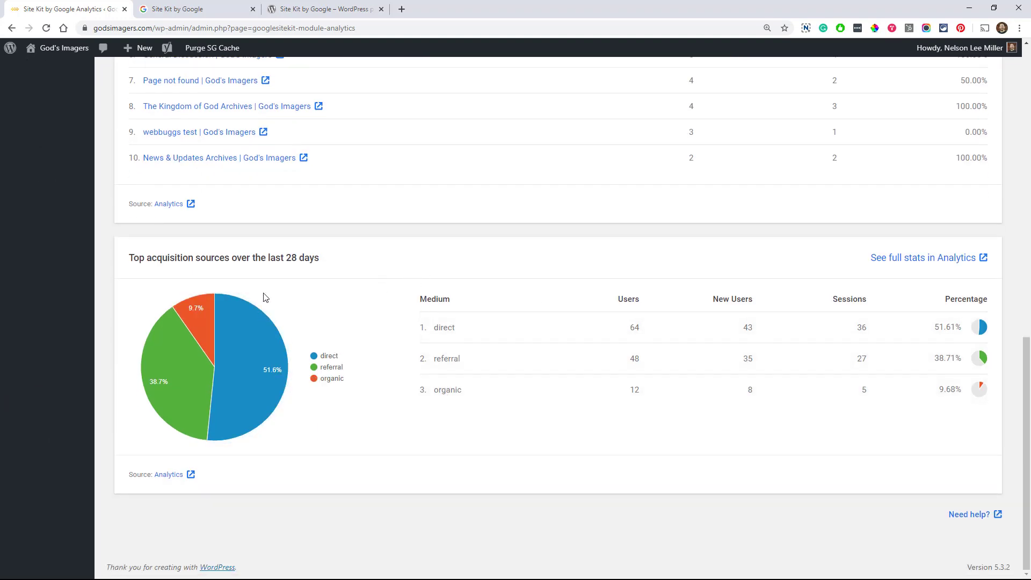
scroll(264, 297, up, 12)
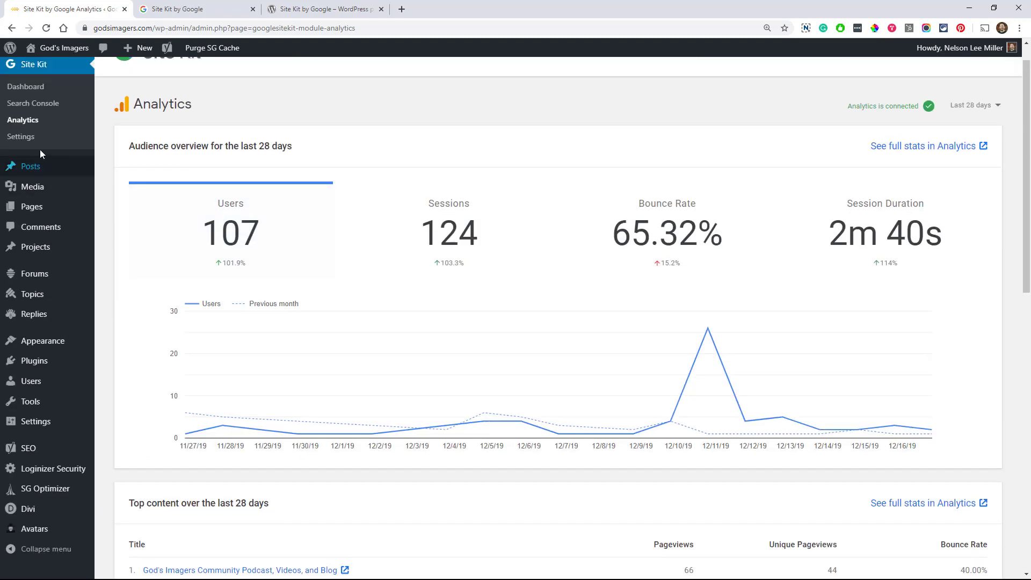
- Connect AdSense from Site Kit Settings, allow Google access, then reauthenticate the account
click(21, 139)
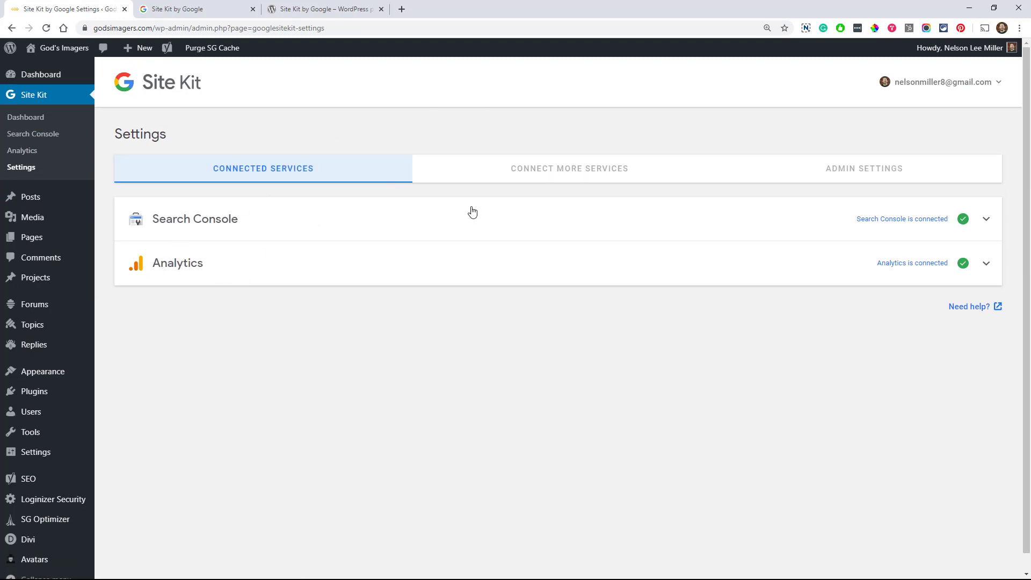
click(542, 172)
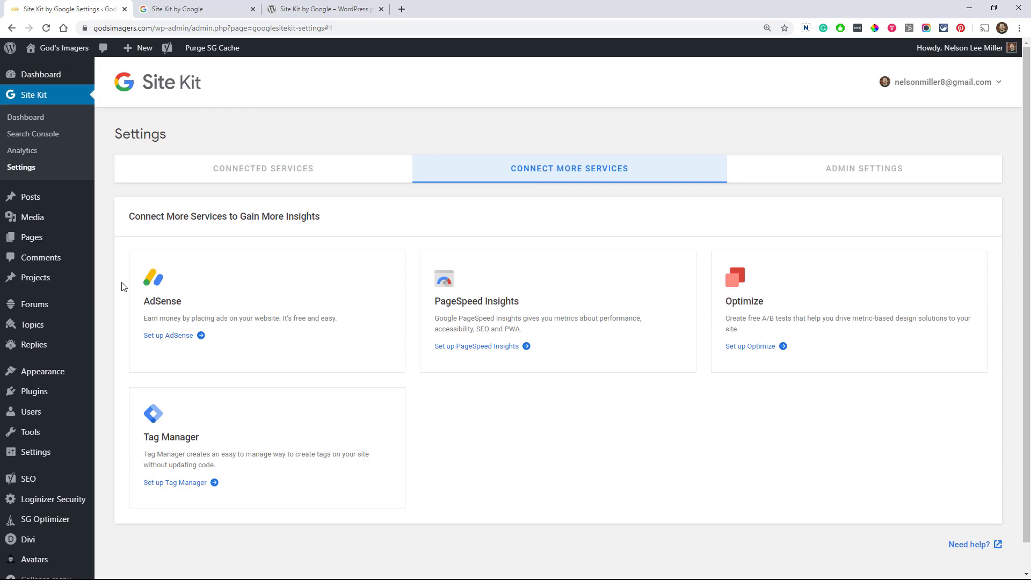
click(165, 336)
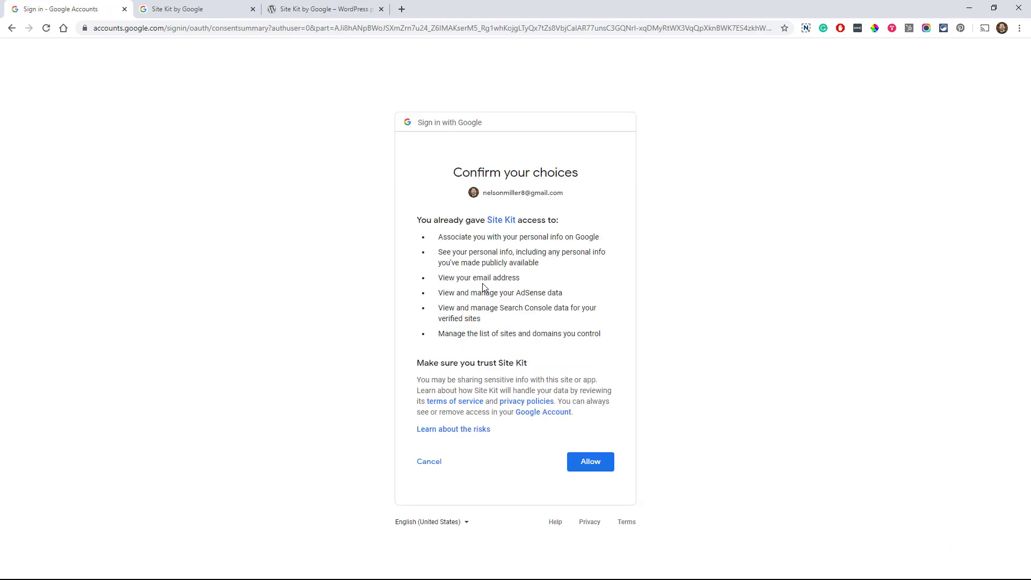
click(587, 462)
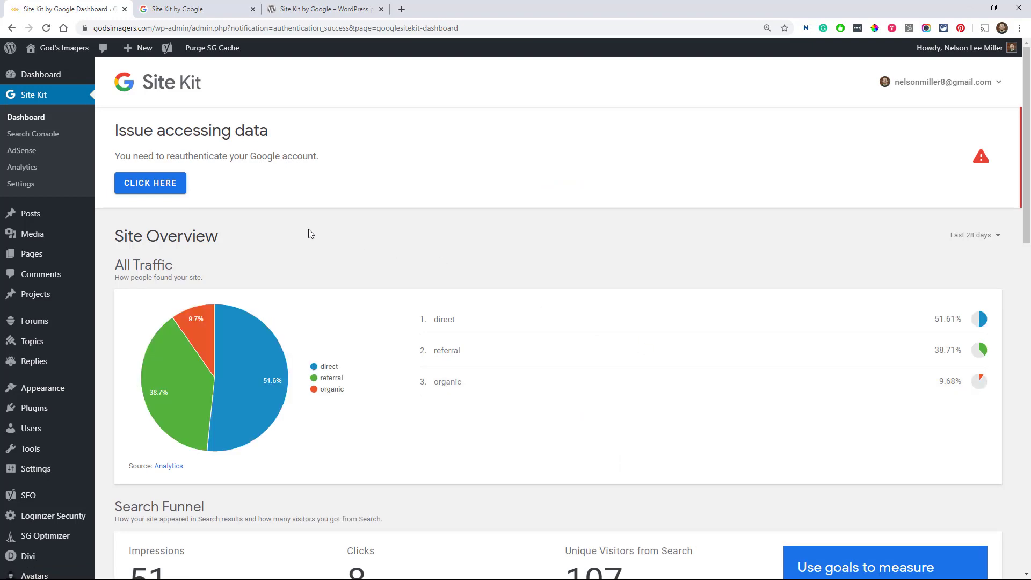
click(136, 184)
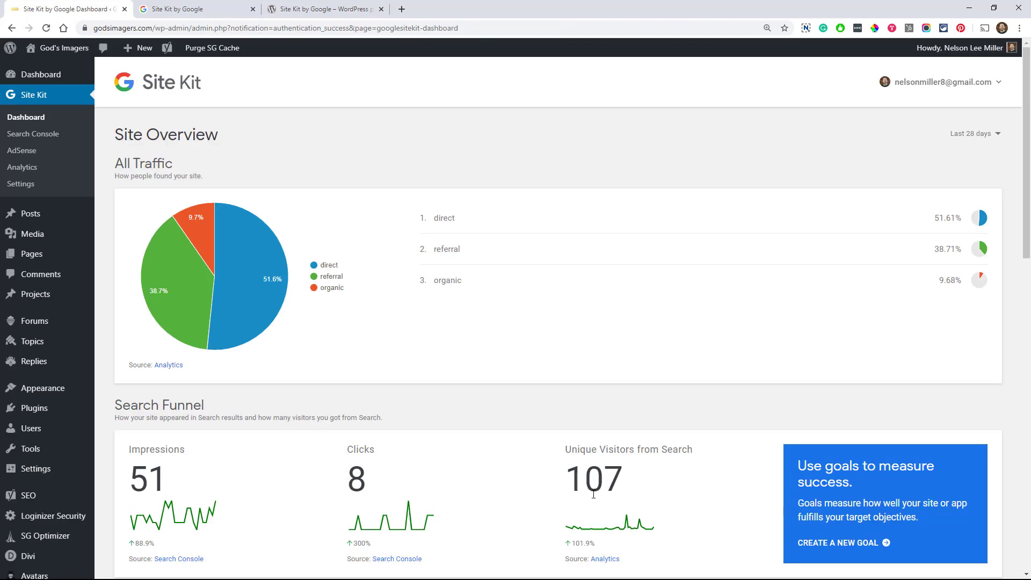
- View Site Kit's AdSense page, then confirm AdSense is listed as connected in Settings
click(21, 153)
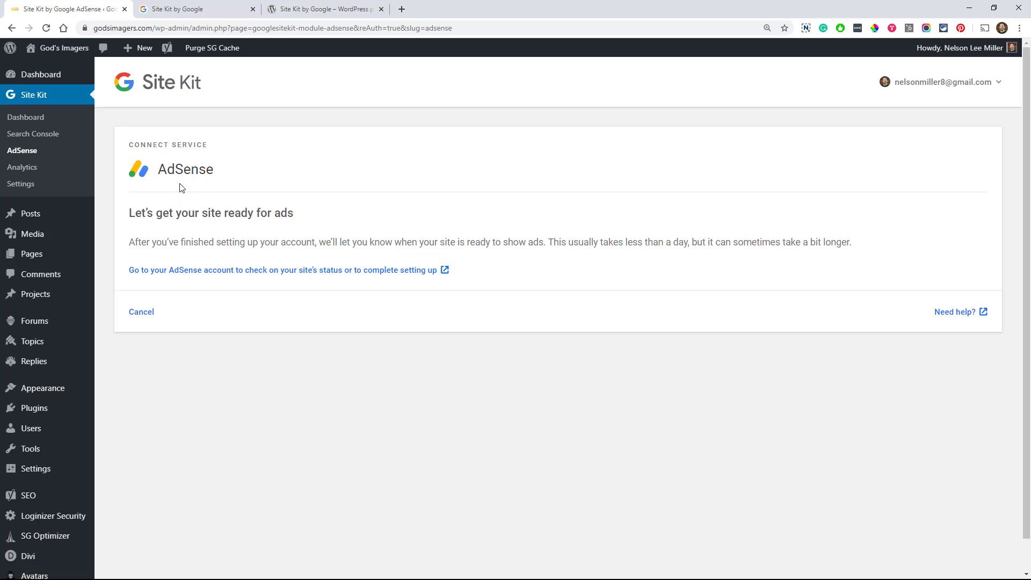
click(21, 185)
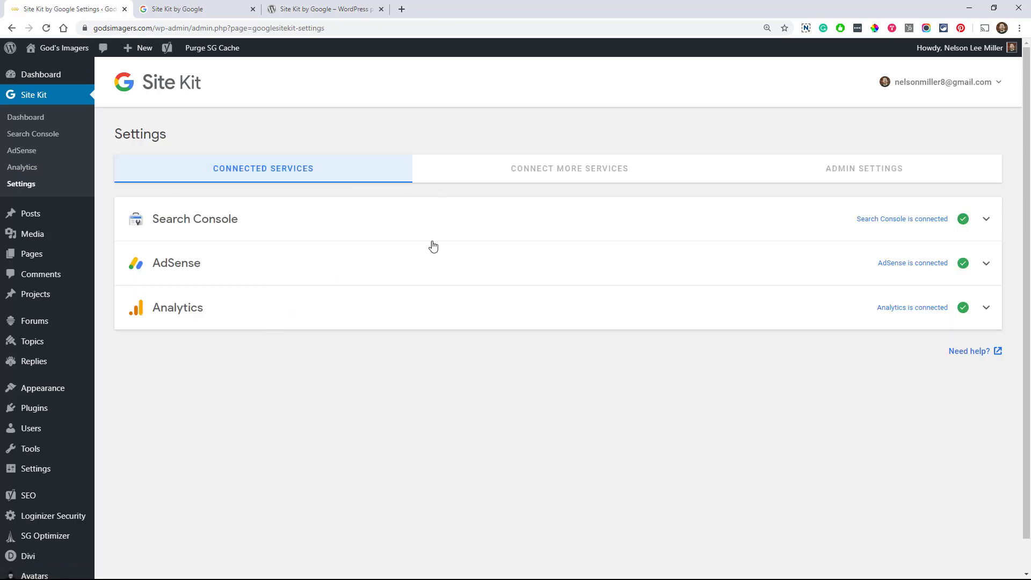
- Add PageSpeed Insights as the fourth connected Site Kit service and return to Settings
click(527, 171)
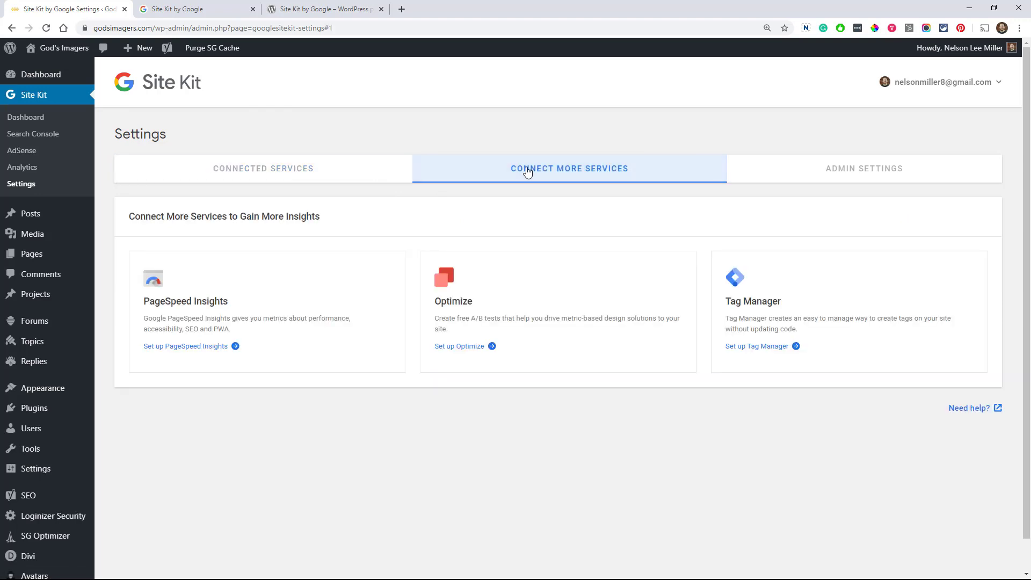
click(184, 348)
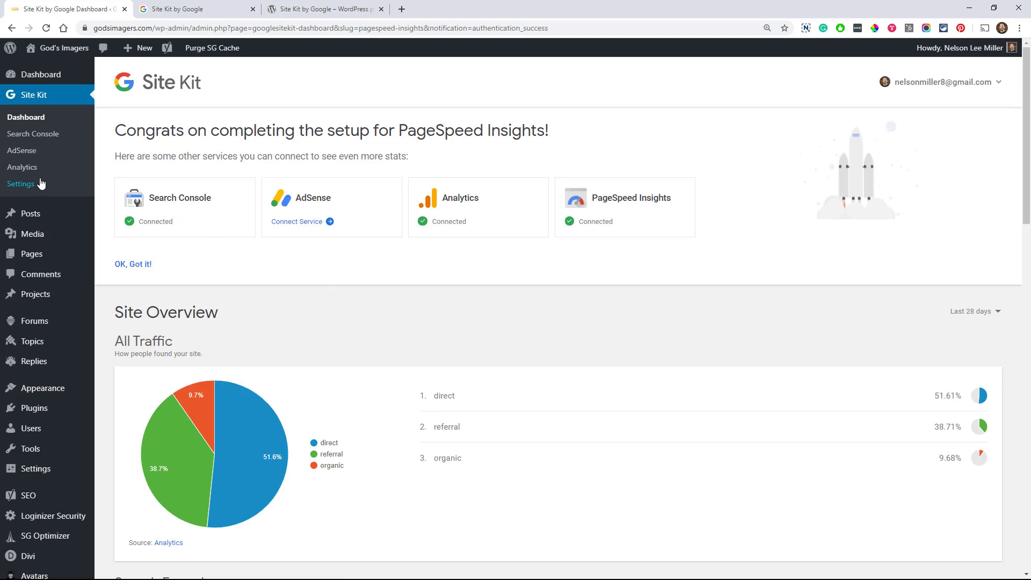
click(22, 184)
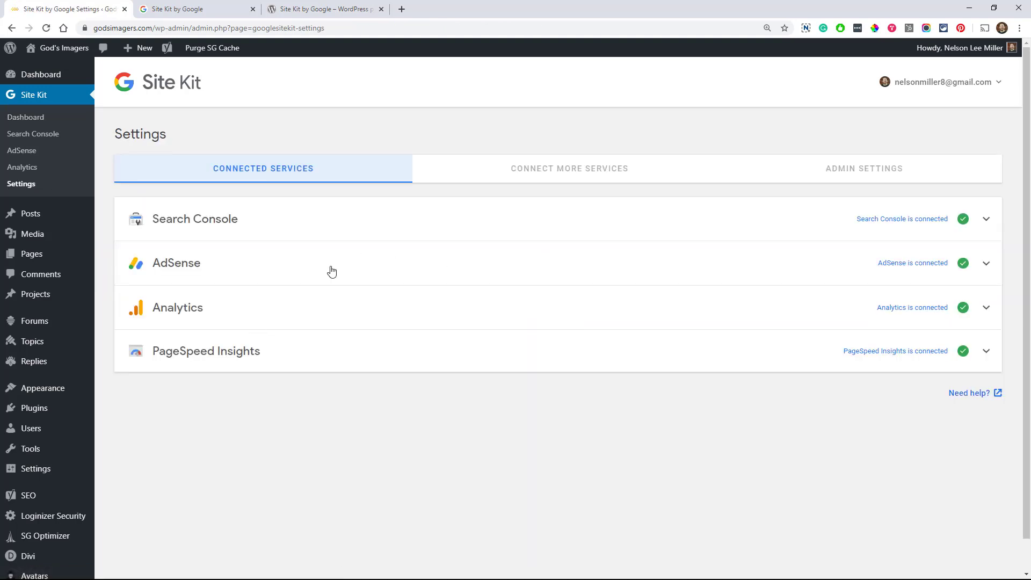
click(520, 176)
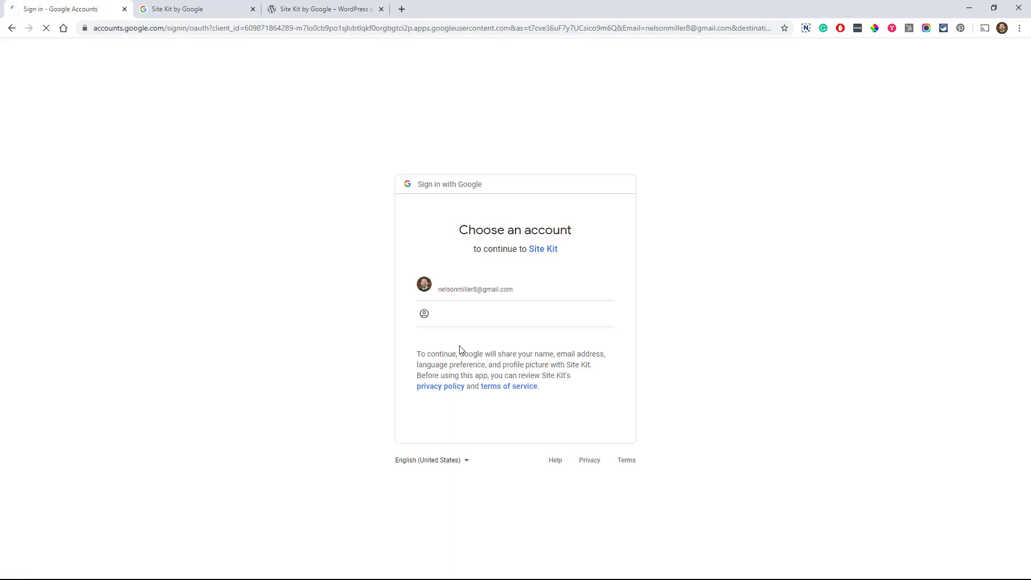
click(460, 290)
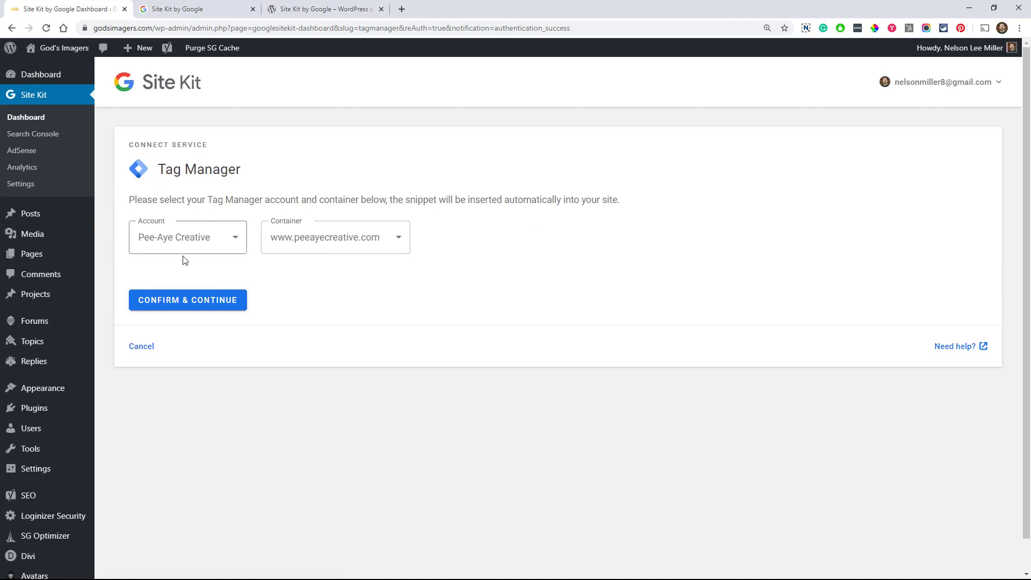
click(175, 299)
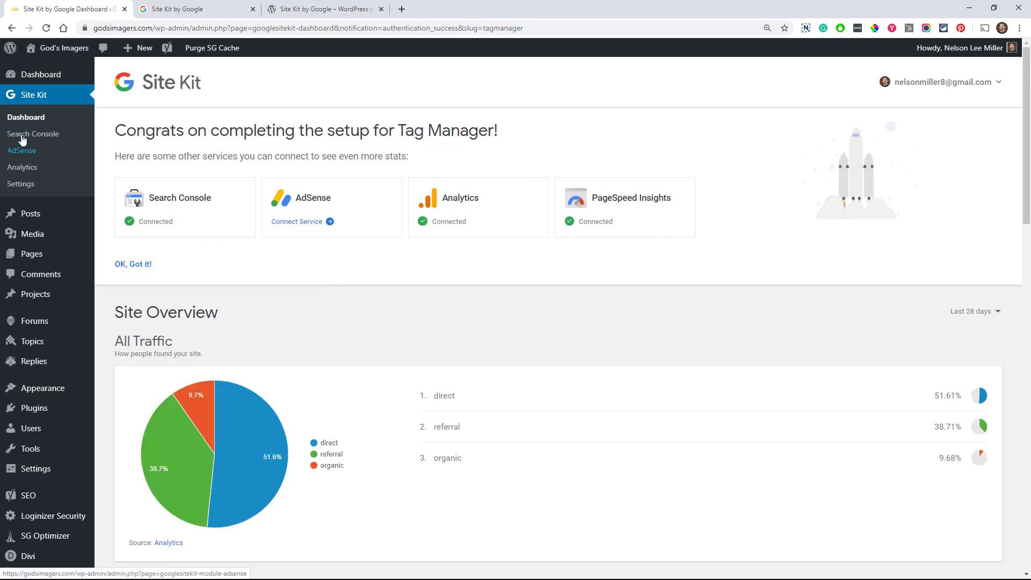
- Start Optimize setup from Settings, reaching the empty Optimize Container ID form
click(20, 185)
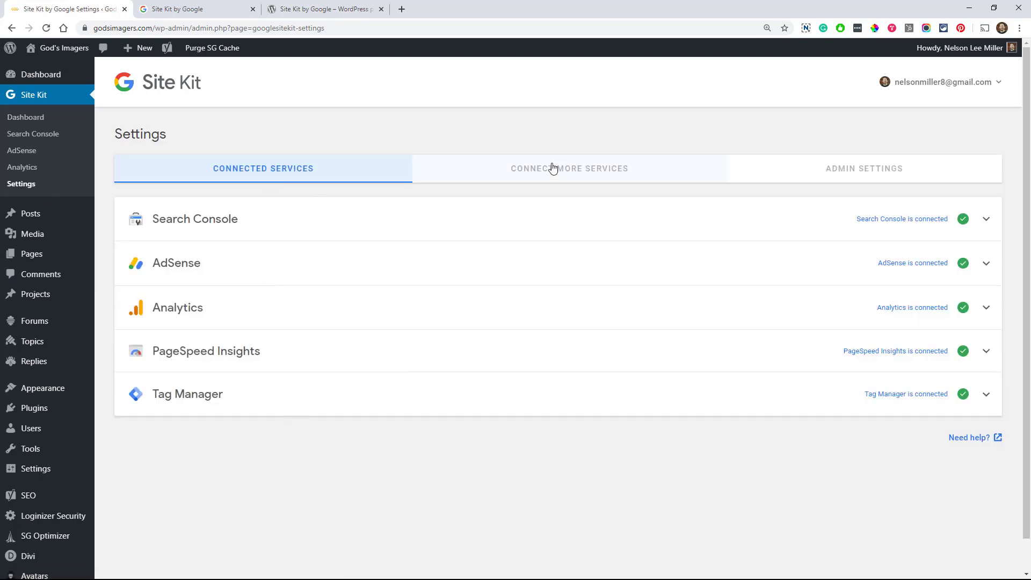
click(553, 168)
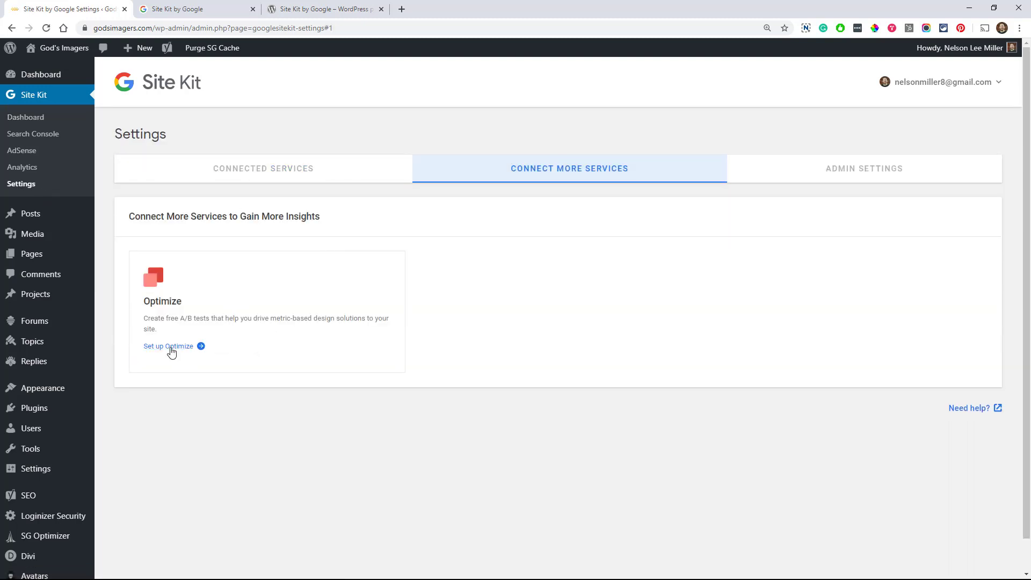
click(172, 348)
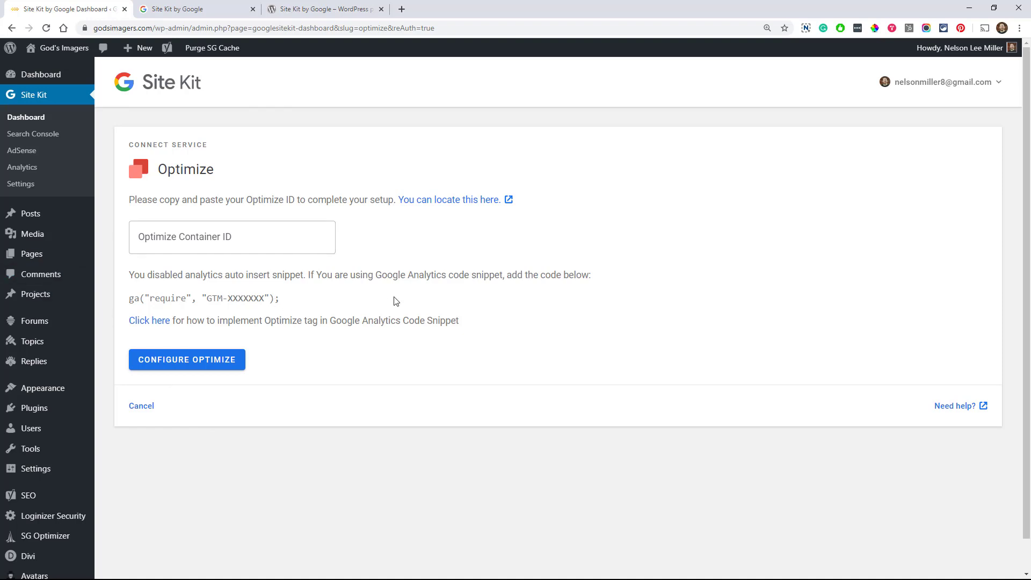
scroll(391, 297, down, 3)
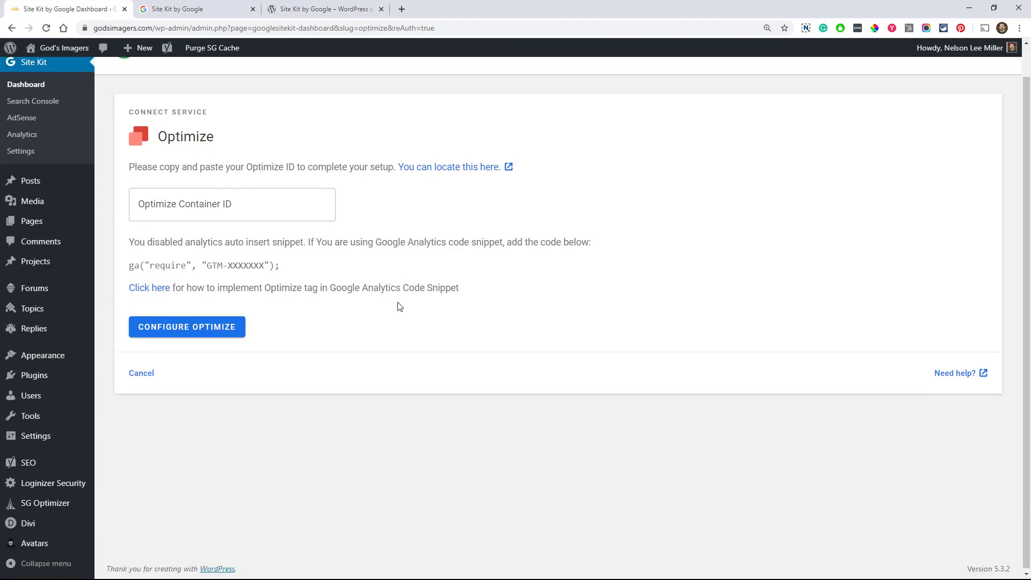
scroll(398, 306, up, 3)
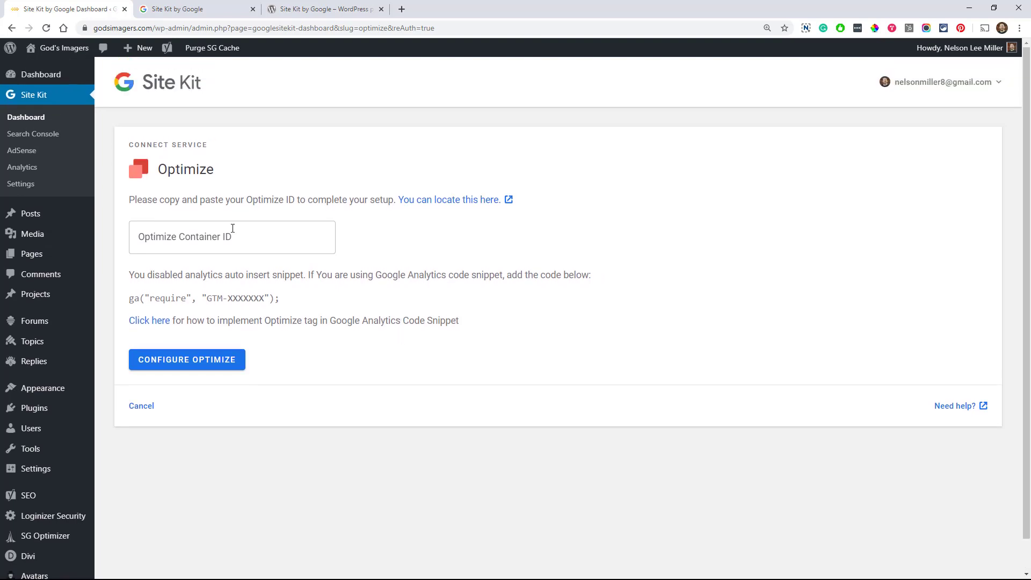
- Return to the Site Kit dashboard and browse the All Traffic, Search Funnel and Popularity reports
click(22, 117)
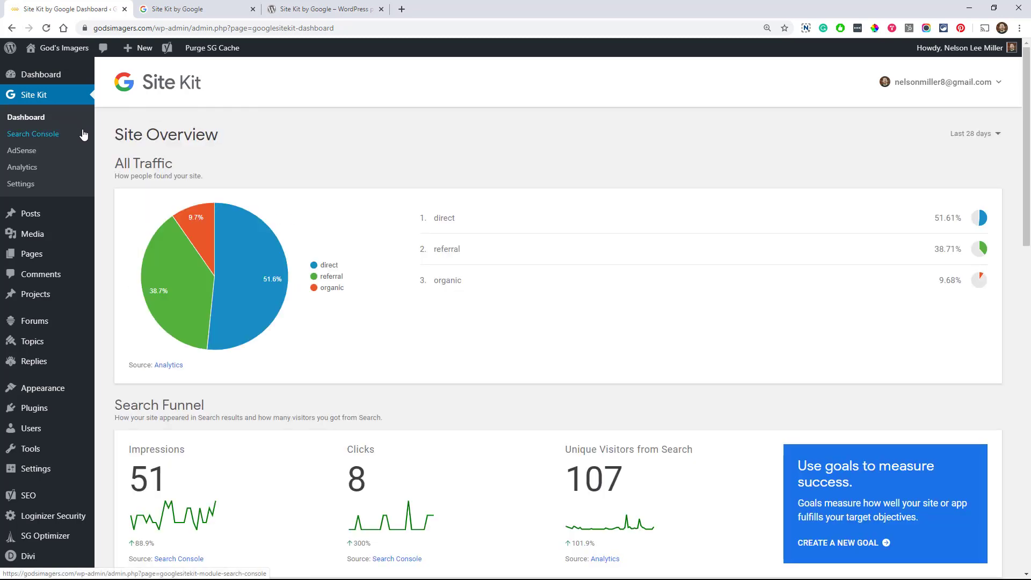
scroll(631, 292, down, 3)
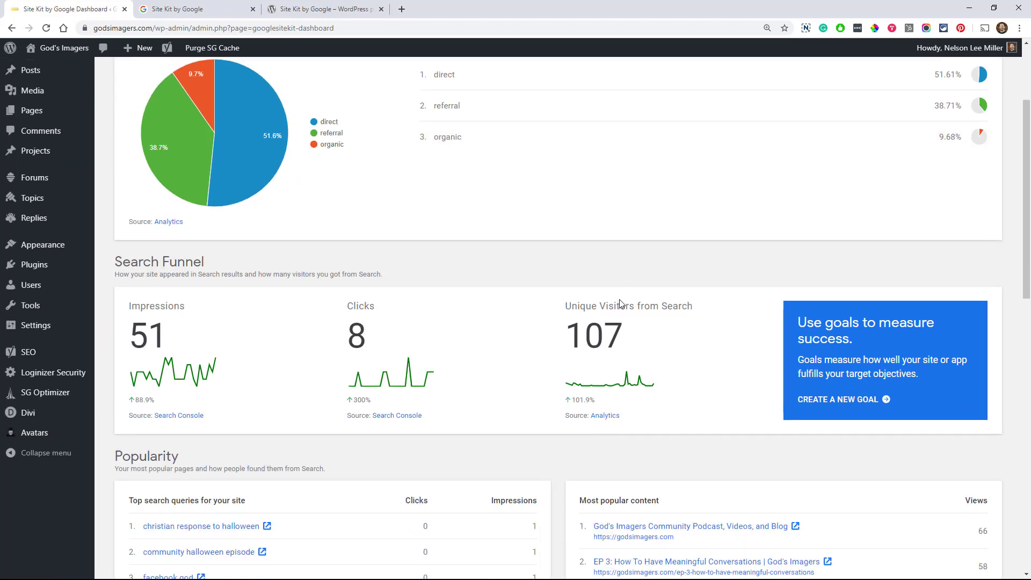
scroll(619, 297, down, 6)
scroll(376, 348, down, 3)
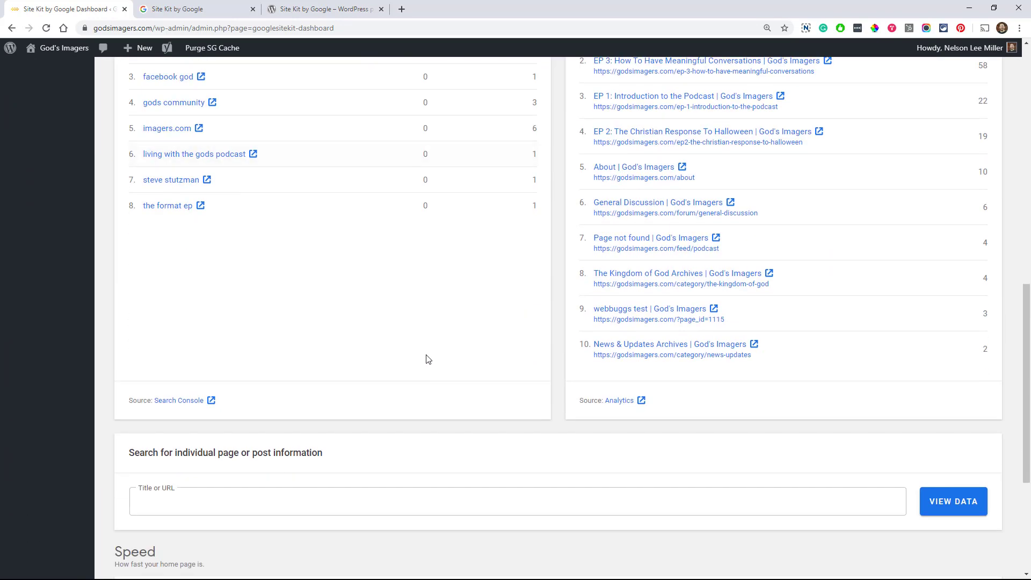
scroll(421, 352, up, 11)
scroll(505, 301, down, 4)
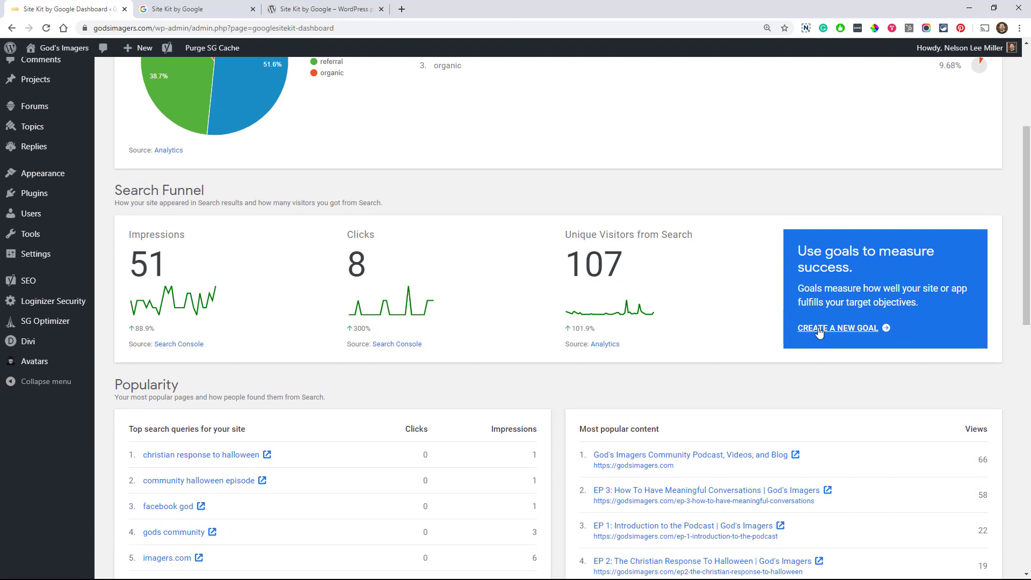
scroll(348, 281, up, 1)
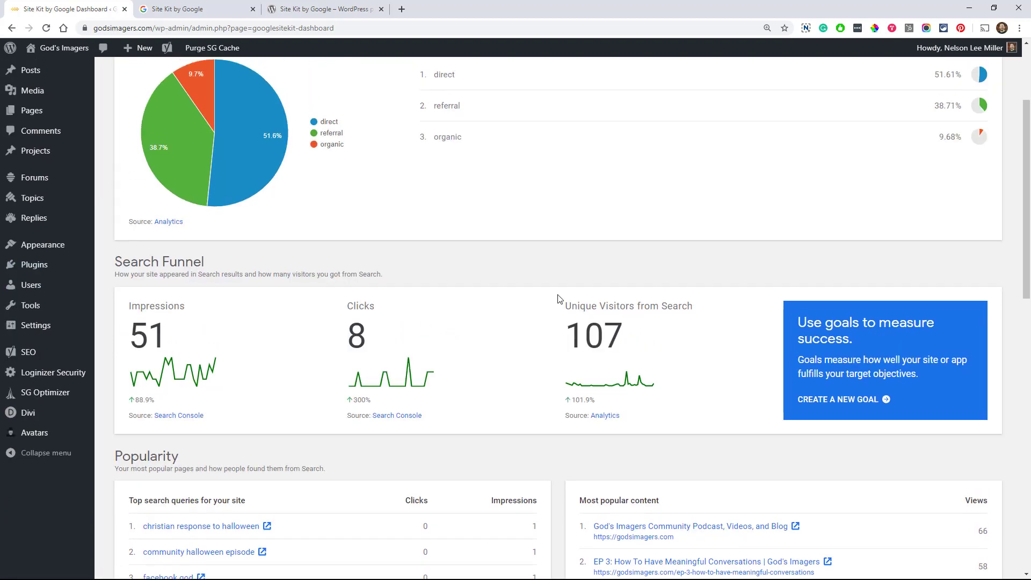
scroll(317, 303, up, 2)
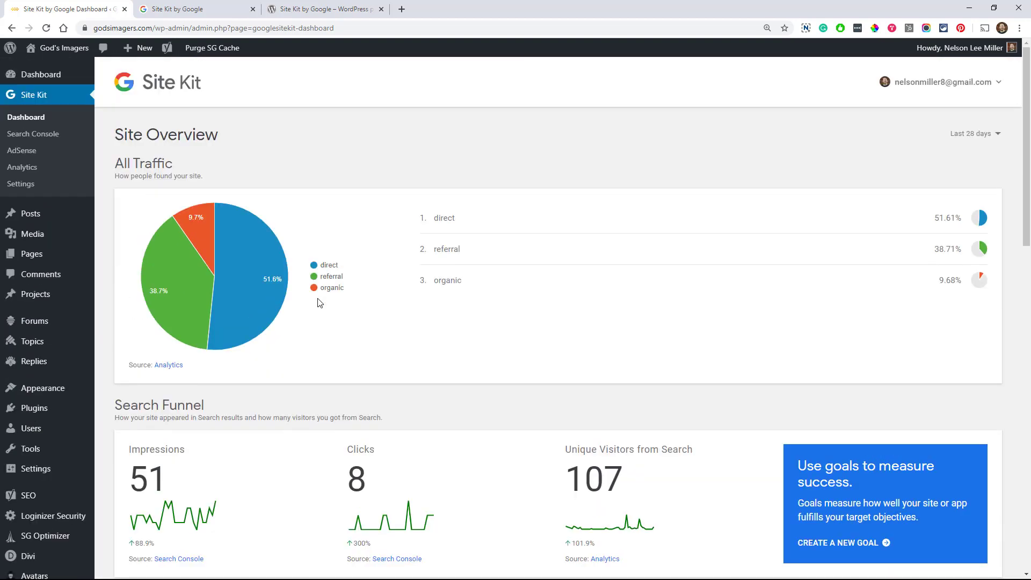